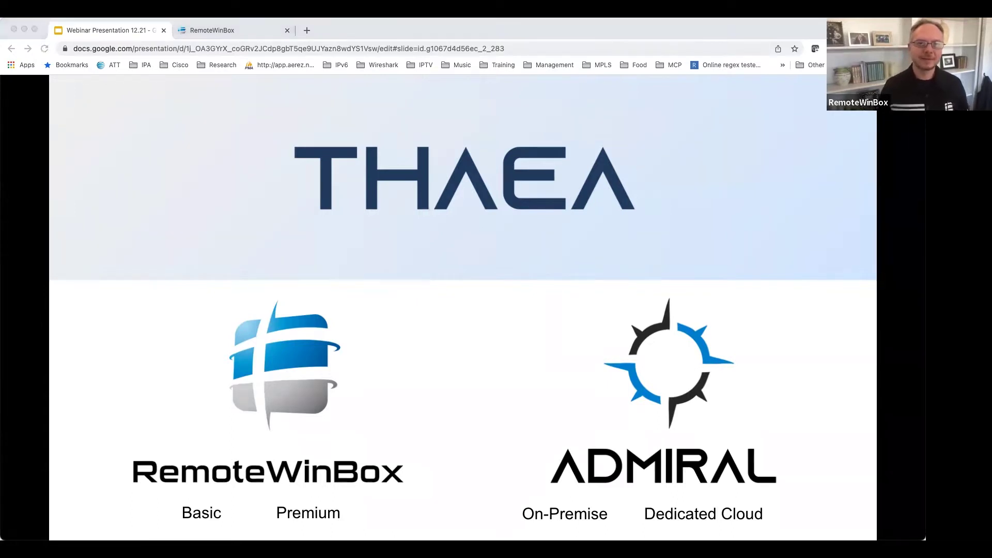
Advance past the RemoteWinBox pricing slide to the Admiral slide.
key(Right)
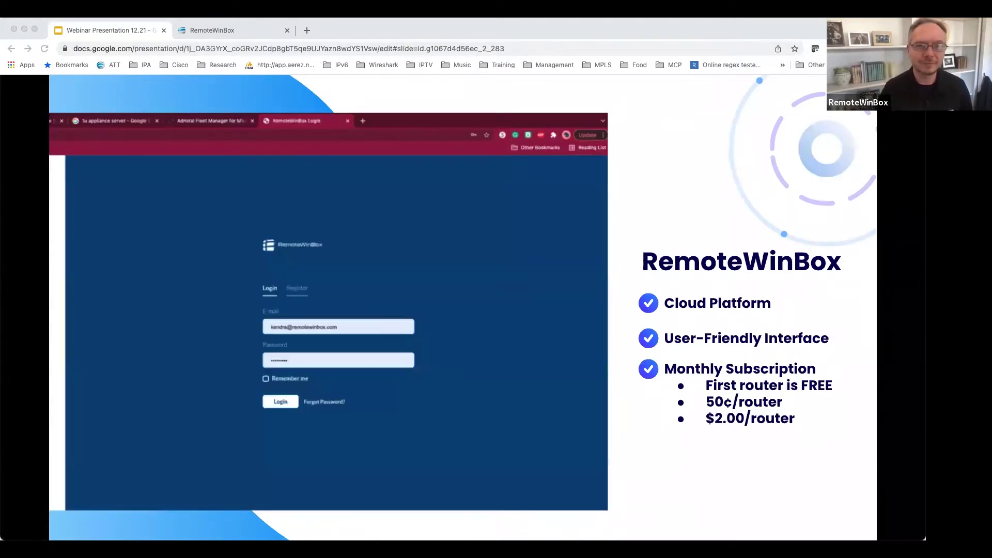
key(Right)
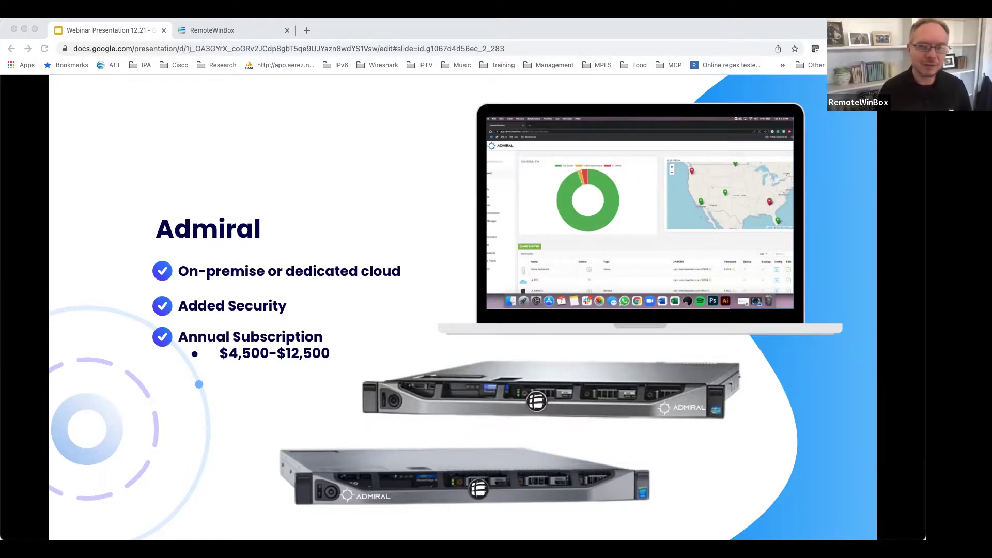
Advance through the Custom Software & Integration slide to the What's New slide.
key(Right)
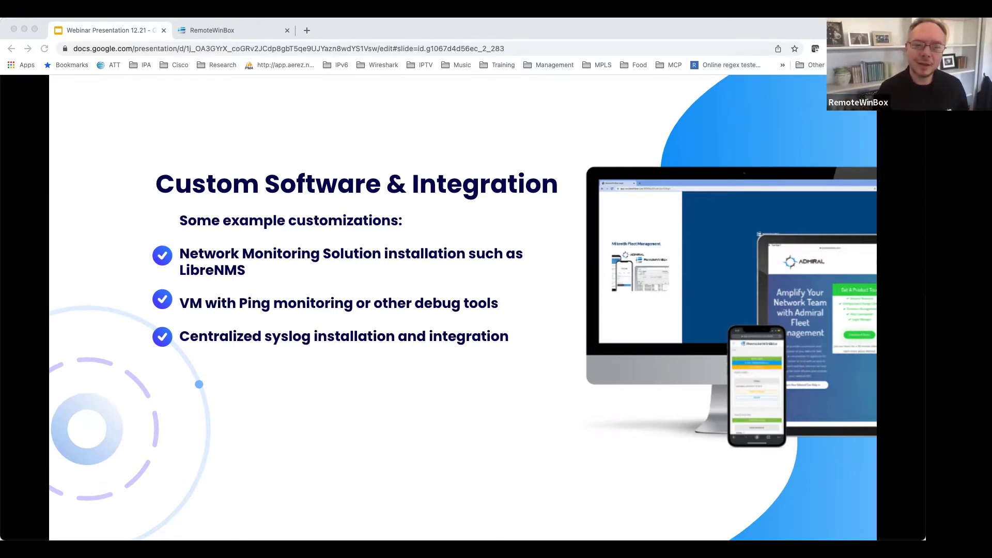
key(Right)
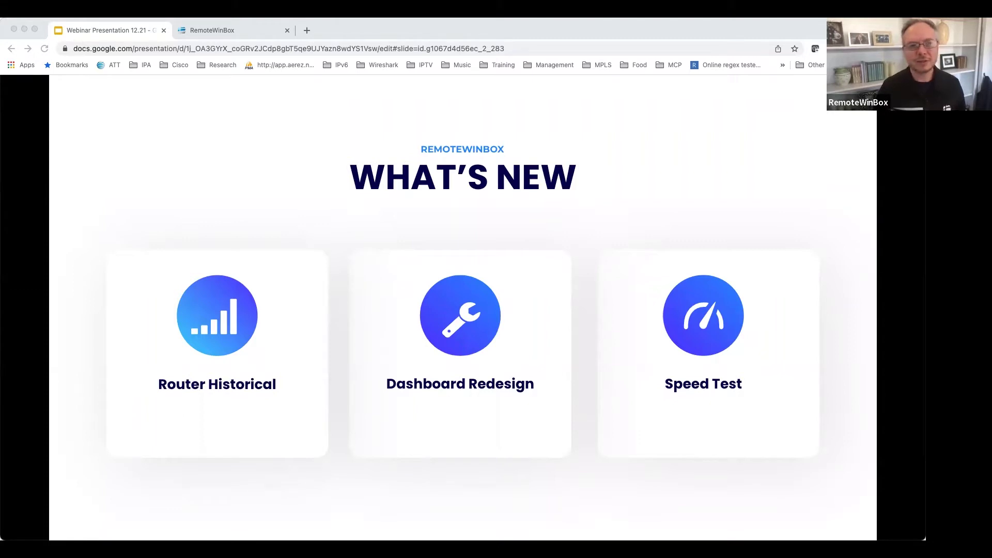
Switch to the RemoteWinBox dashboard and chart RAM, then disk usage.
key(ctrl+Tab)
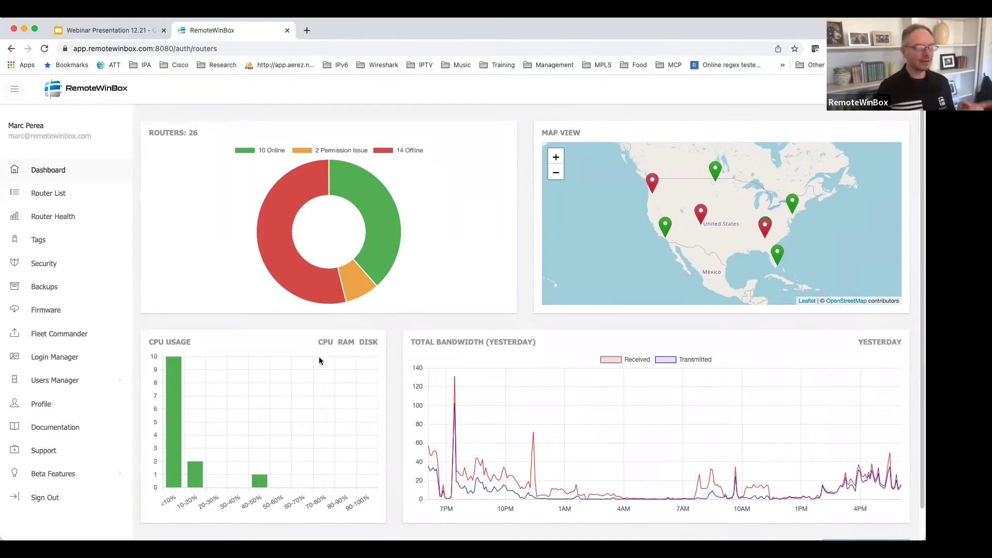
click(345, 347)
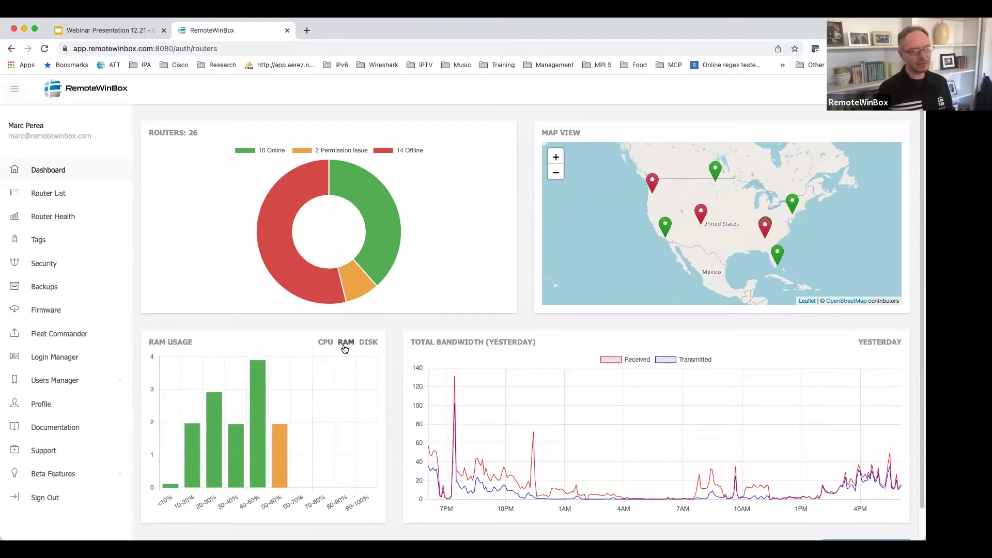
click(370, 345)
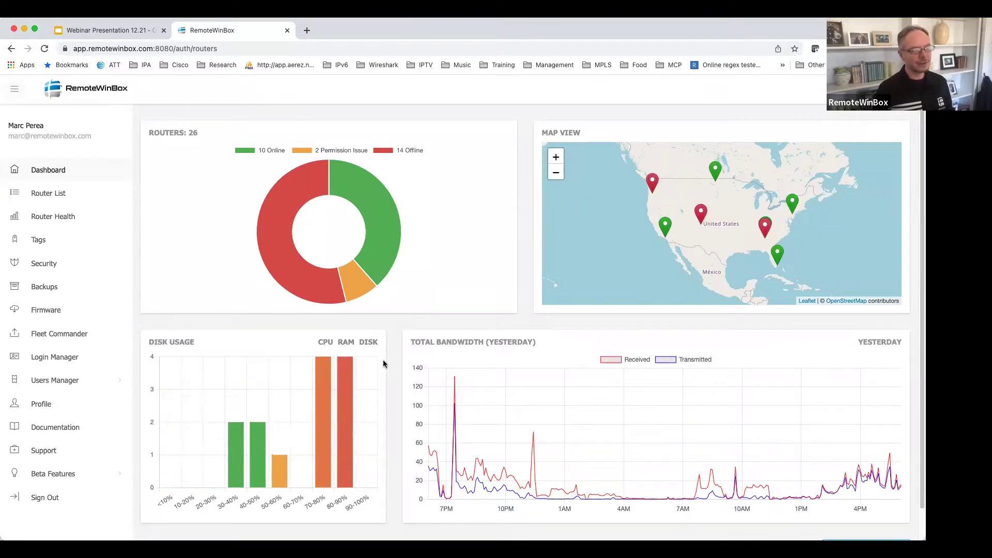
Open the Router List of all routers.
mouse_move(347, 390)
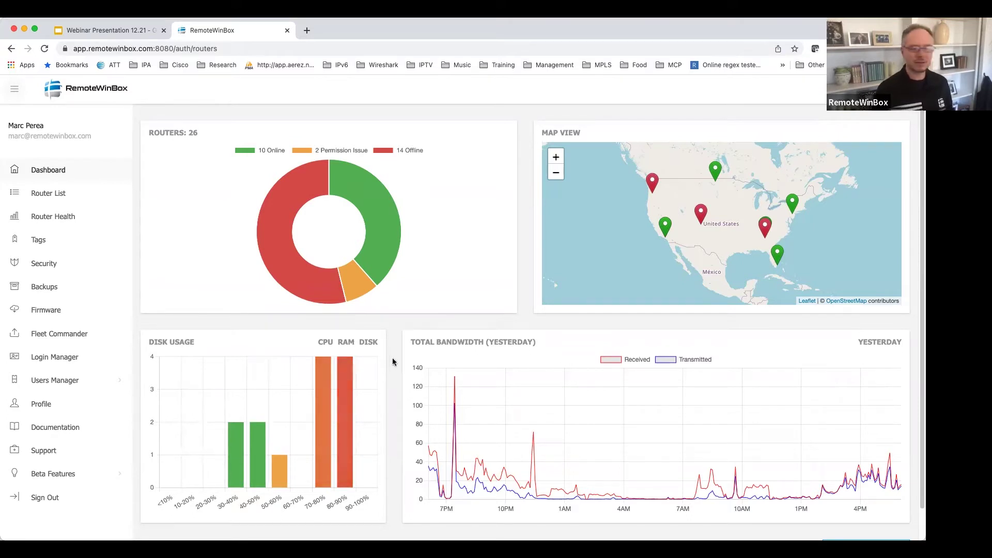
scroll(394, 360, down, 1)
scroll(394, 360, up, 1)
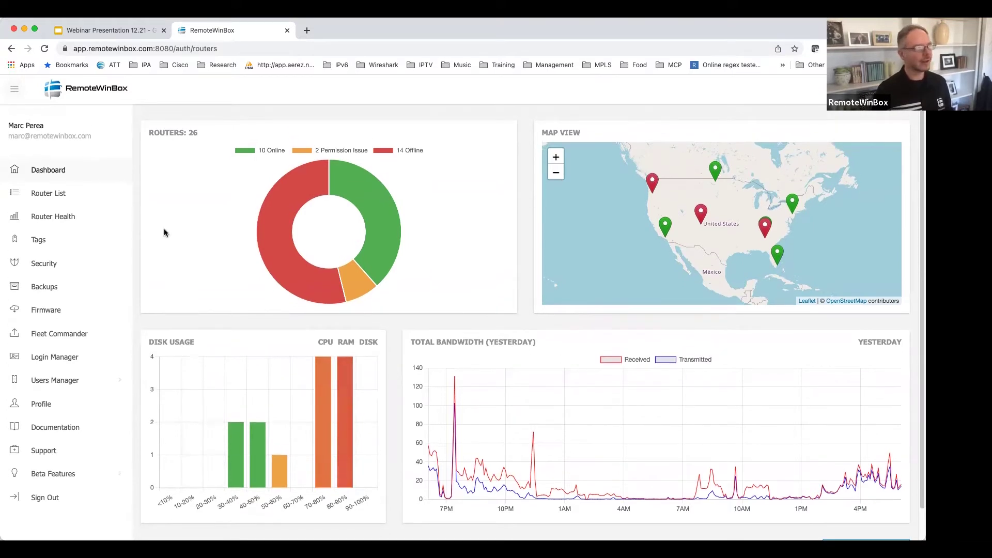
click(92, 200)
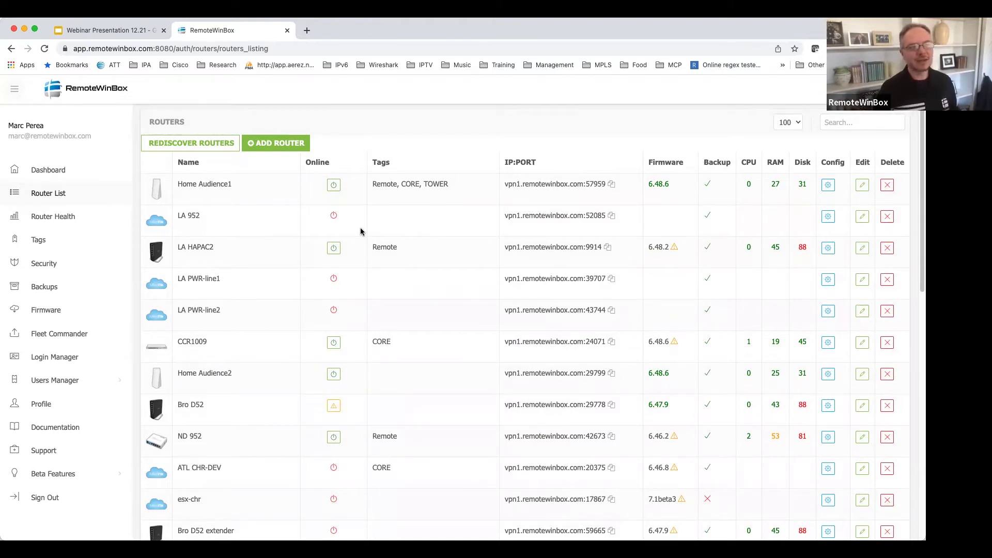
Sort routers by CPU load highest first, then open Home Audience1's detail page.
click(802, 163)
click(802, 163)
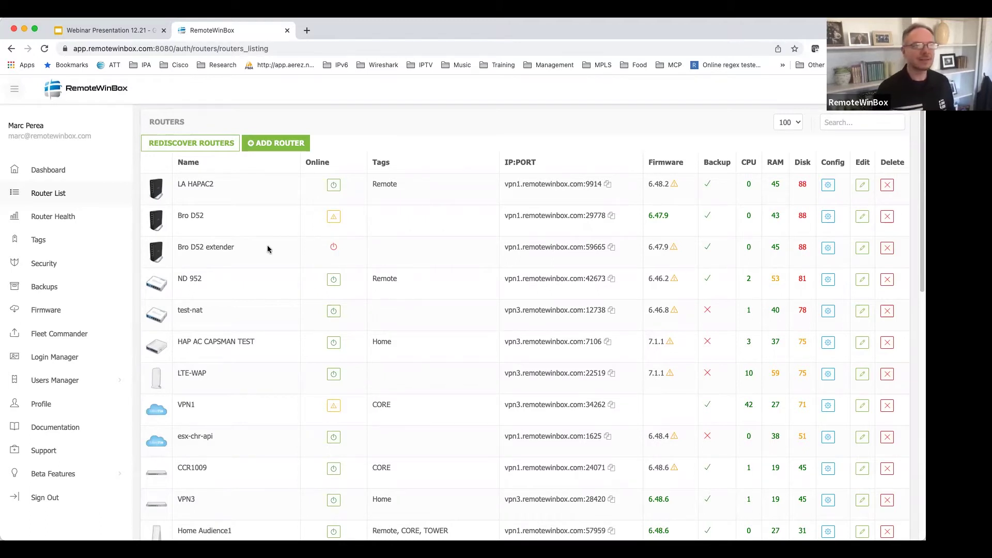
click(752, 164)
click(751, 163)
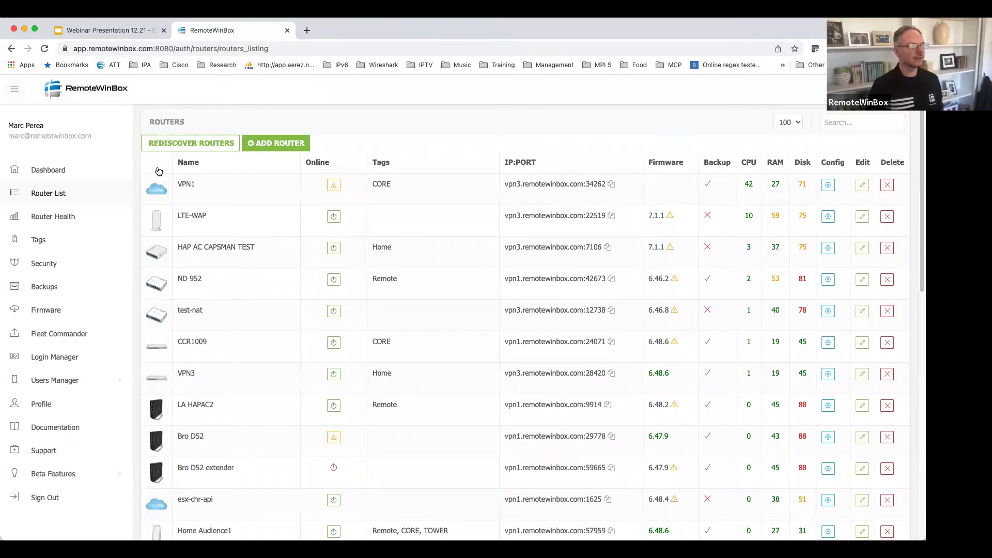
scroll(268, 417, down, 4)
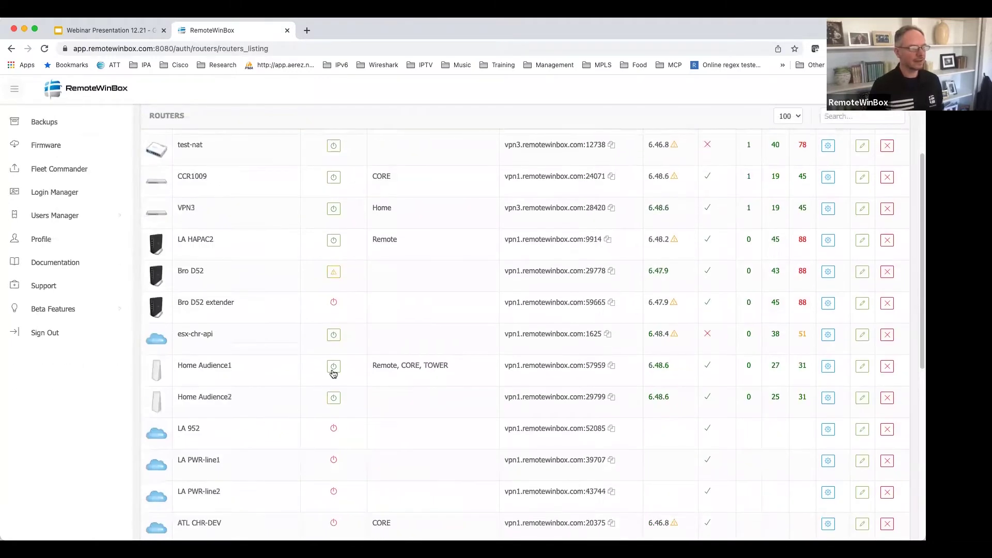
click(333, 368)
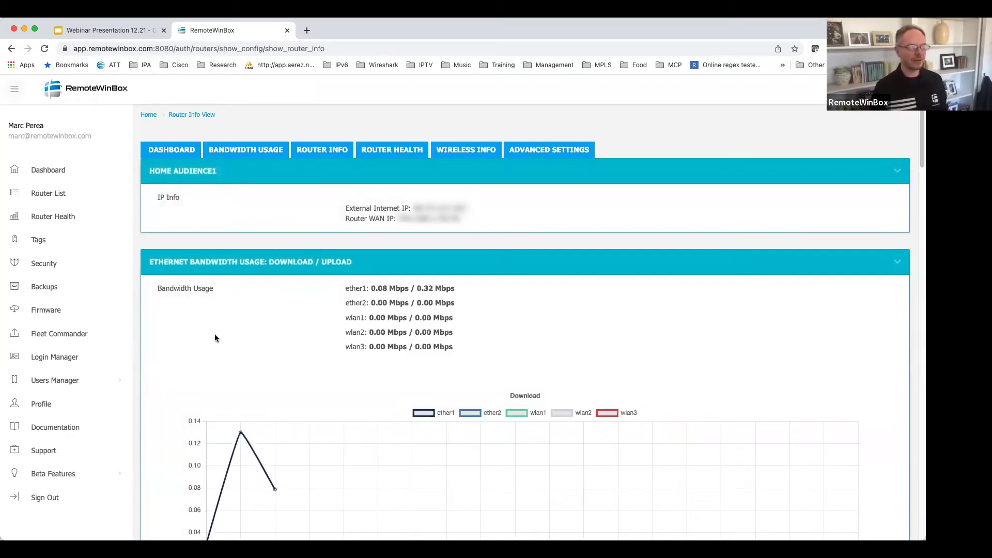
Scroll through Home Audience1's info page, then open its end-user view.
scroll(194, 340, down, 2)
scroll(174, 337, down, 2)
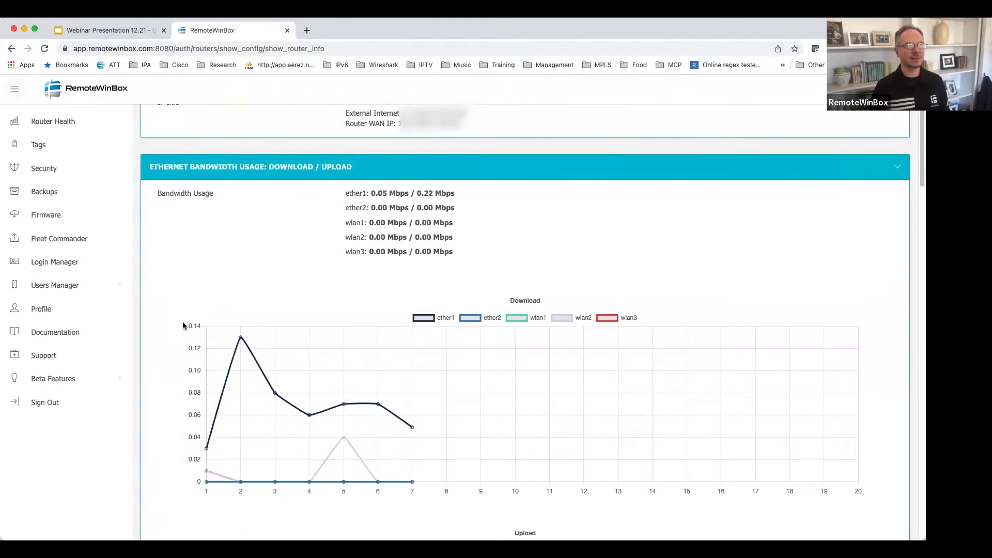
scroll(184, 325, down, 4)
scroll(183, 326, down, 4)
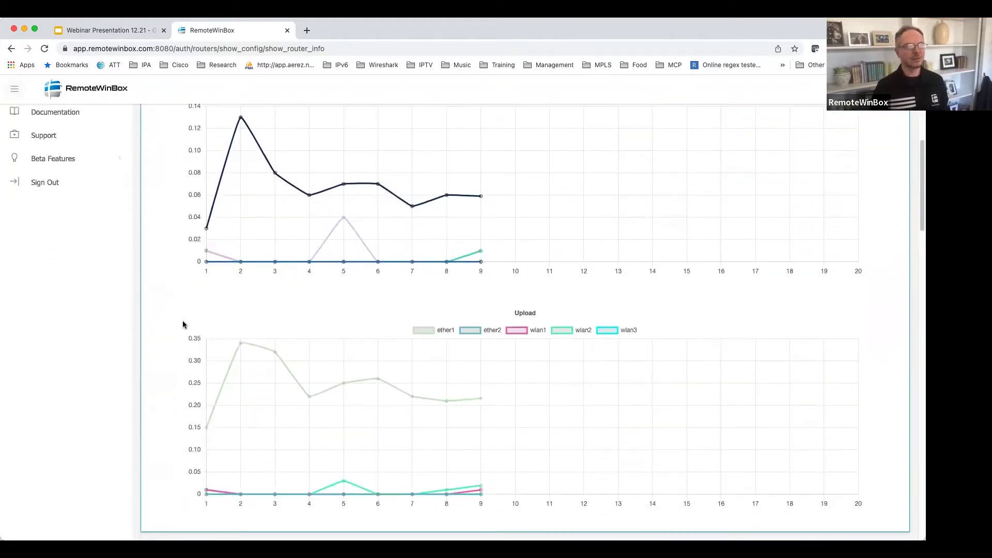
scroll(182, 324, down, 1)
scroll(182, 324, down, 3)
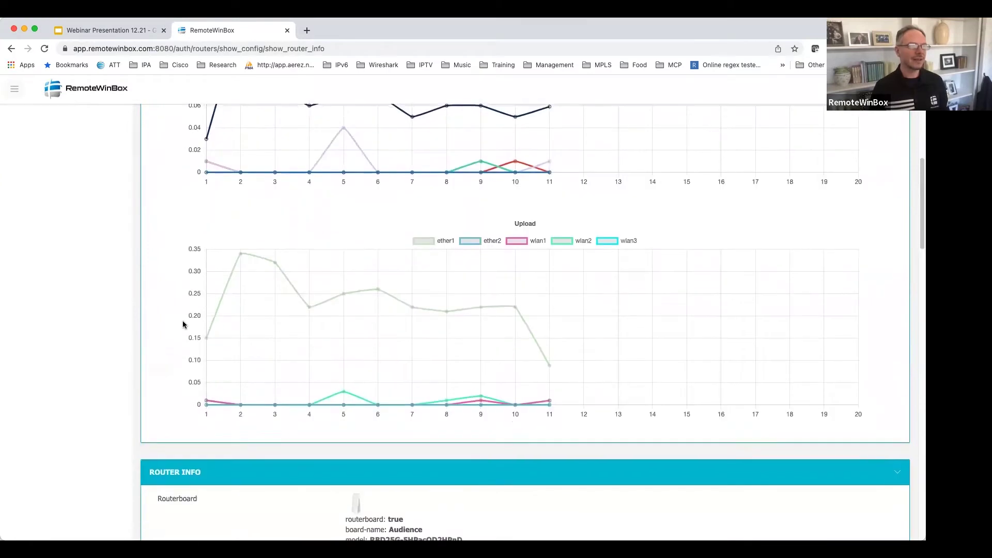
scroll(181, 323, down, 3)
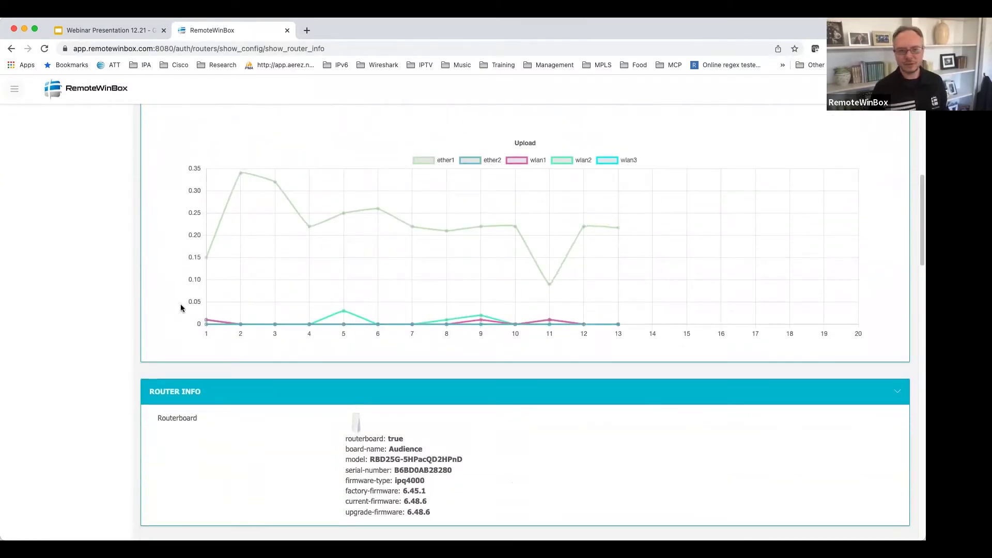
scroll(180, 308, down, 3)
scroll(197, 349, down, 10)
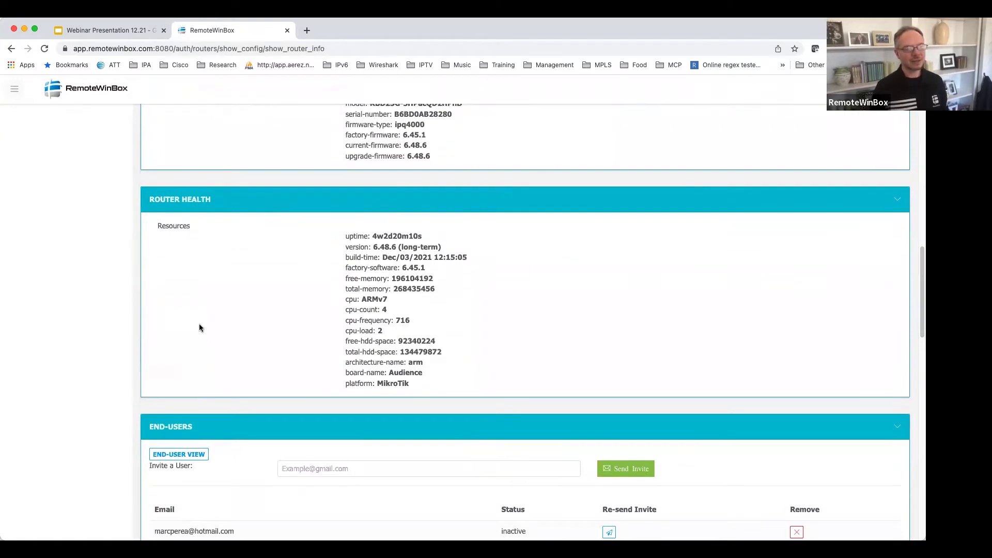
scroll(201, 353, down, 5)
scroll(199, 347, down, 7)
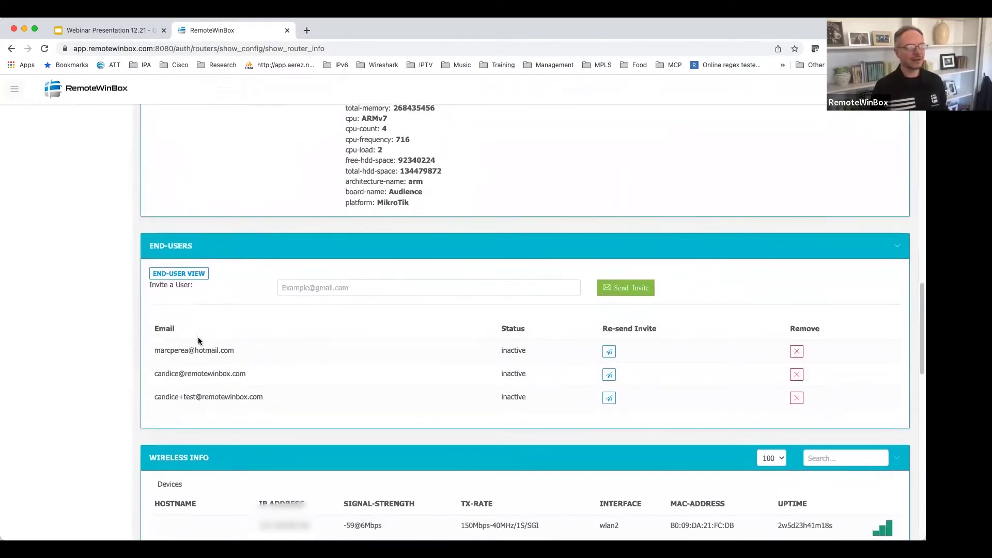
scroll(196, 362, down, 7)
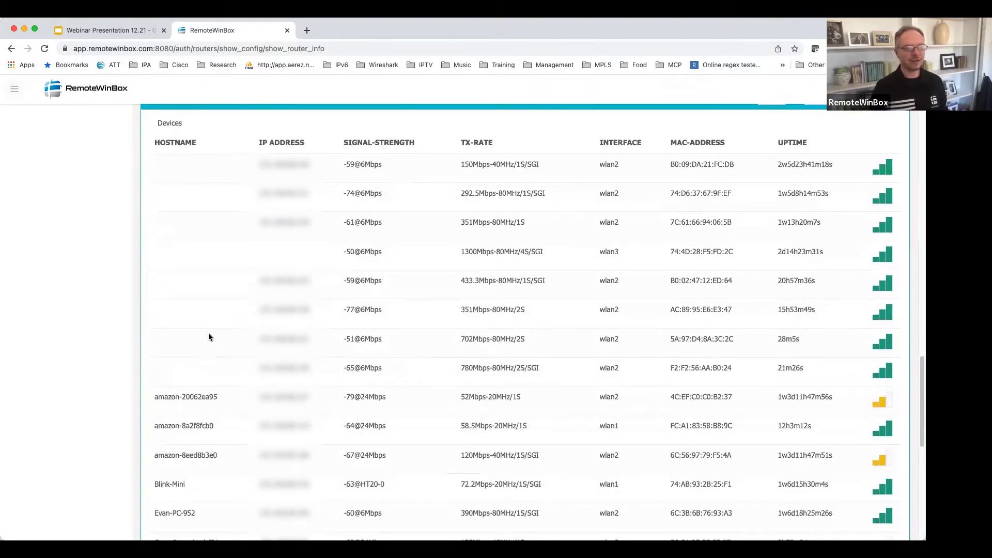
scroll(209, 336, down, 4)
scroll(211, 340, down, 4)
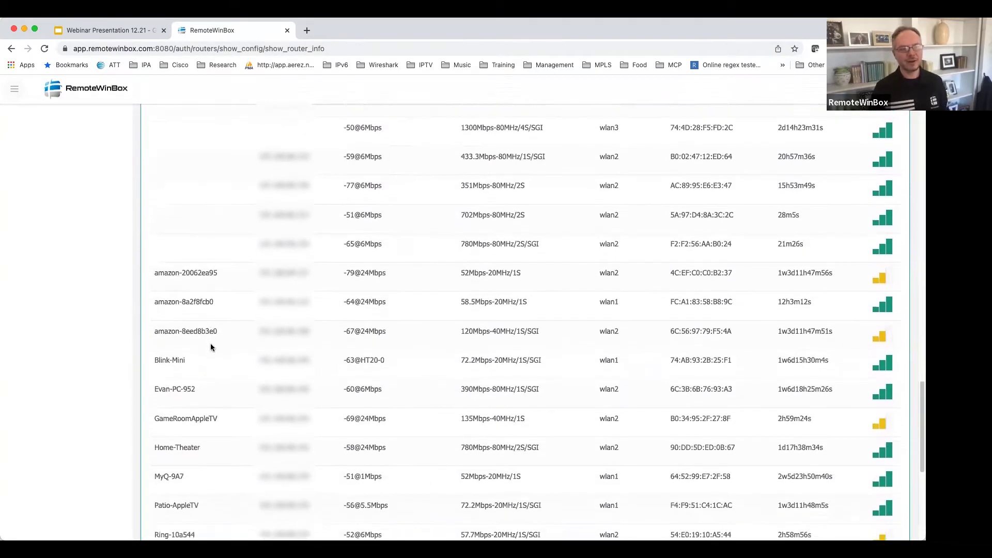
scroll(222, 346, down, 1)
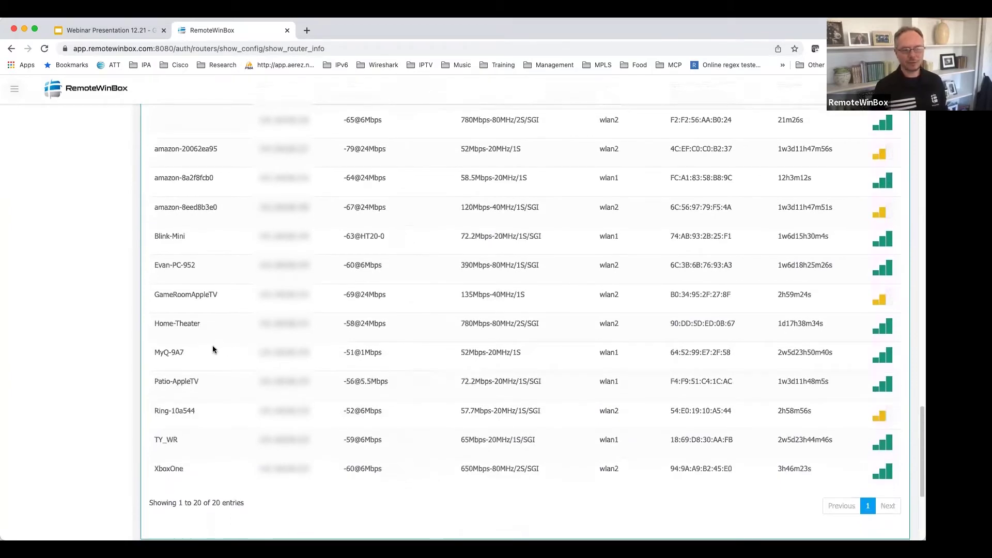
scroll(213, 350, down, 4)
scroll(213, 350, up, 15)
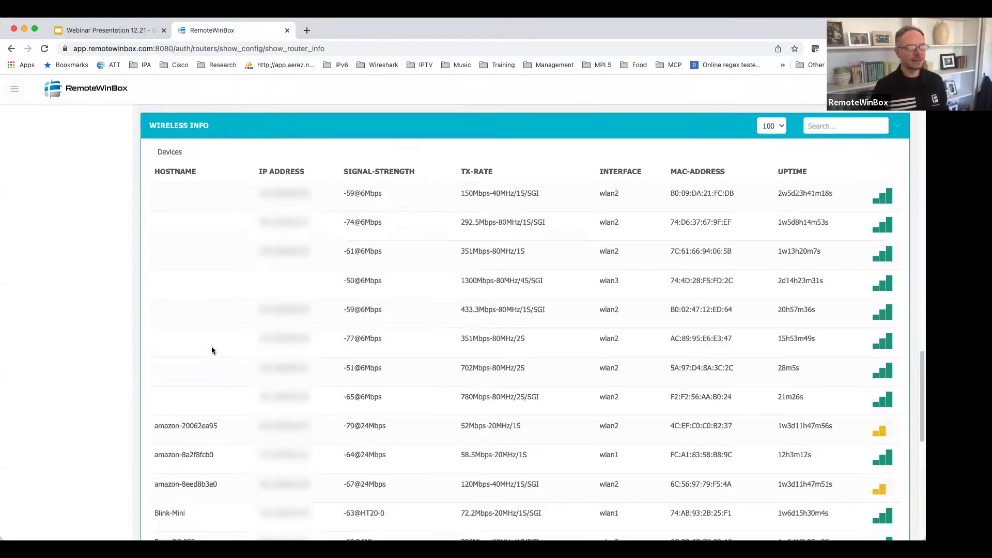
scroll(205, 368, up, 4)
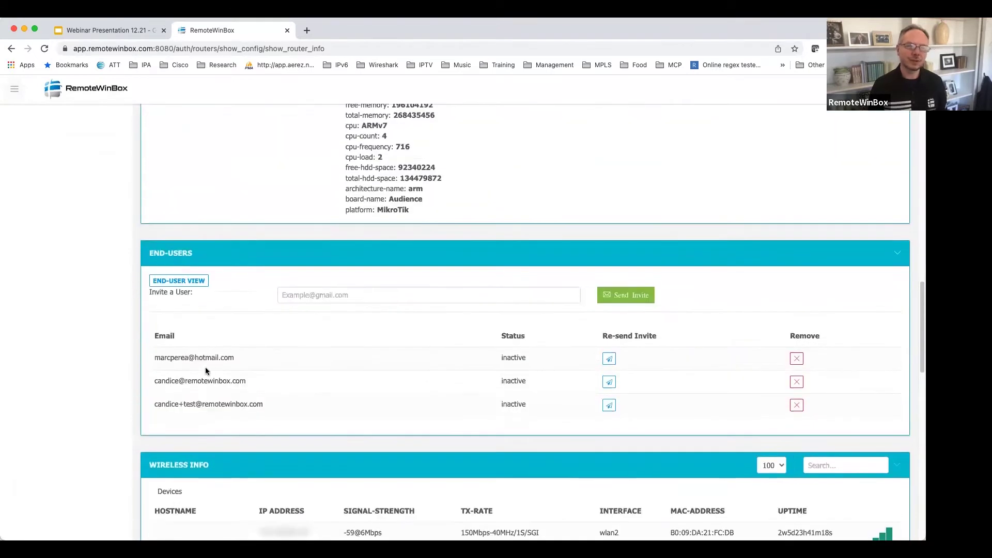
click(198, 281)
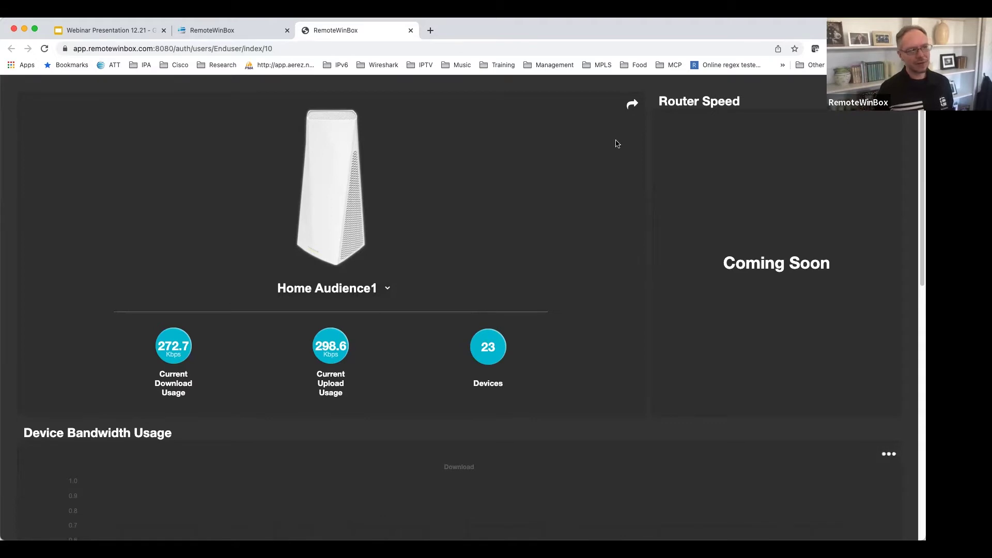
Flip the router card to review its IP and wireless info.
click(632, 103)
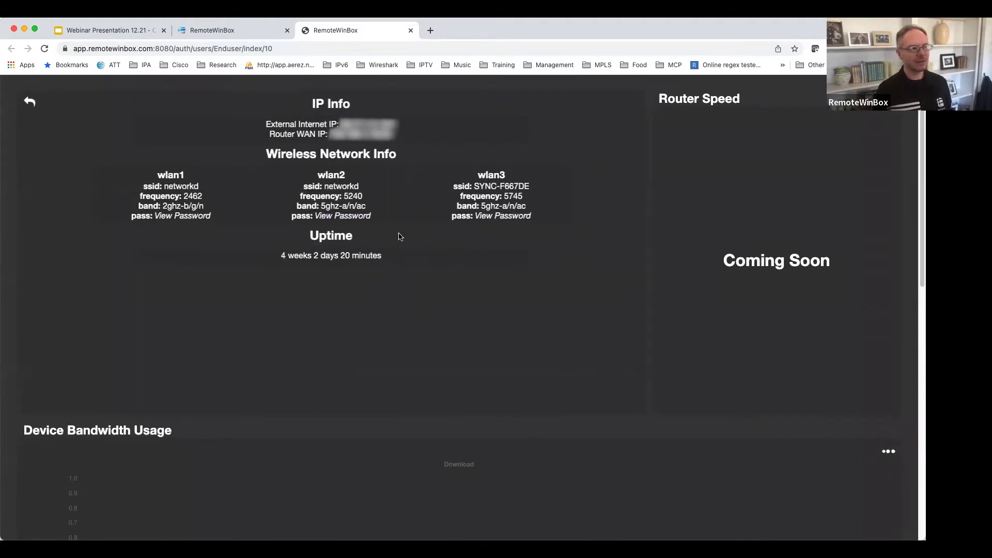
scroll(461, 243, down, 10)
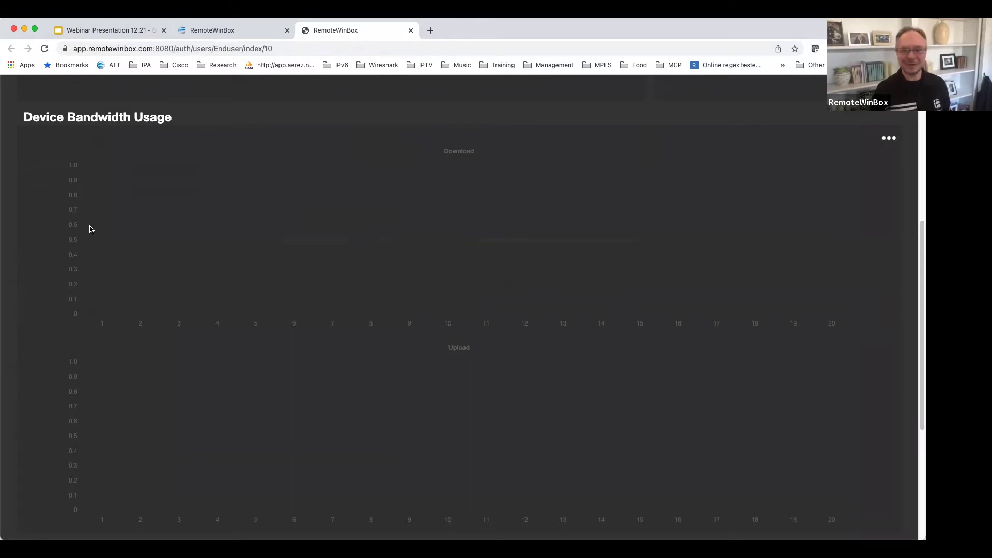
scroll(215, 261, down, 2)
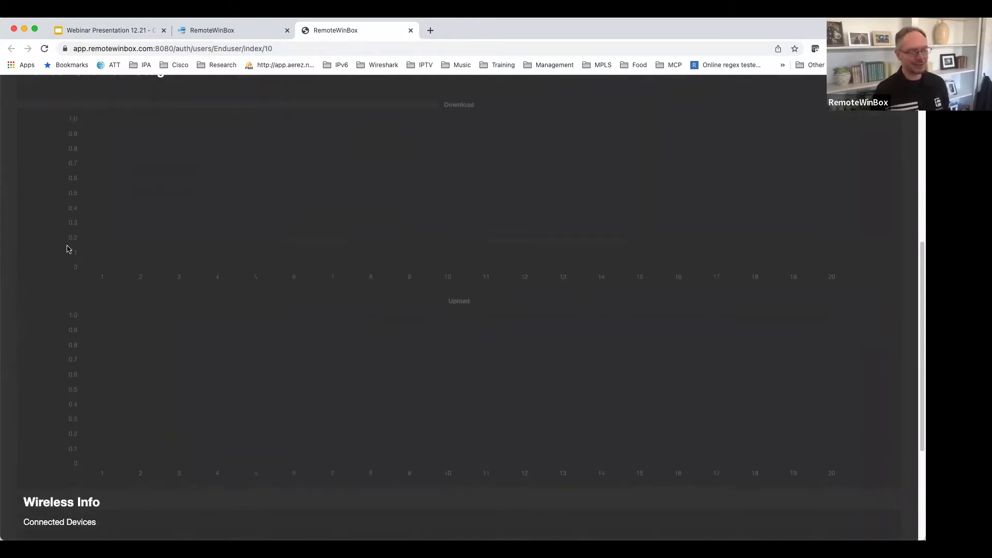
scroll(68, 249, down, 2)
scroll(70, 251, down, 5)
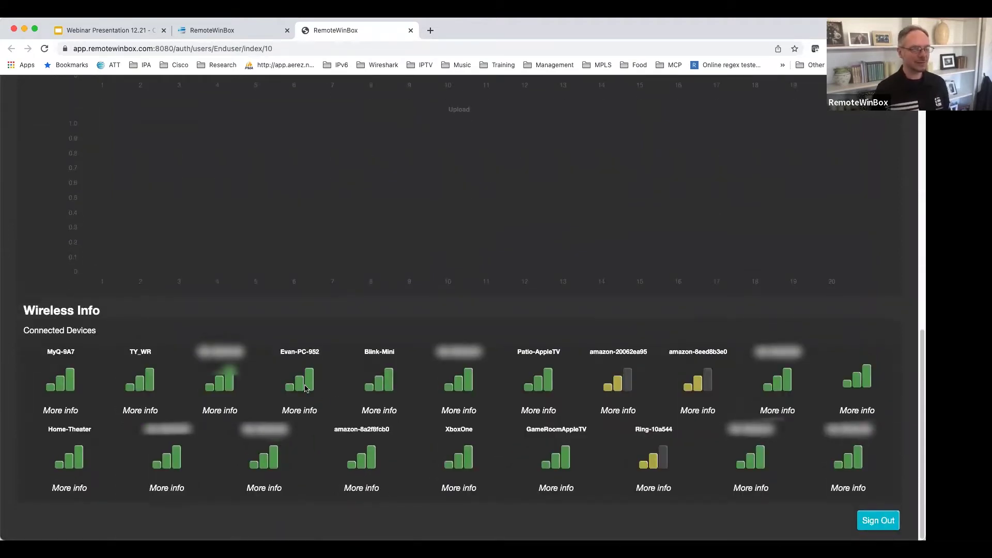
Flip the device card back to its summary and close the end-user dashboard.
mouse_move(306, 389)
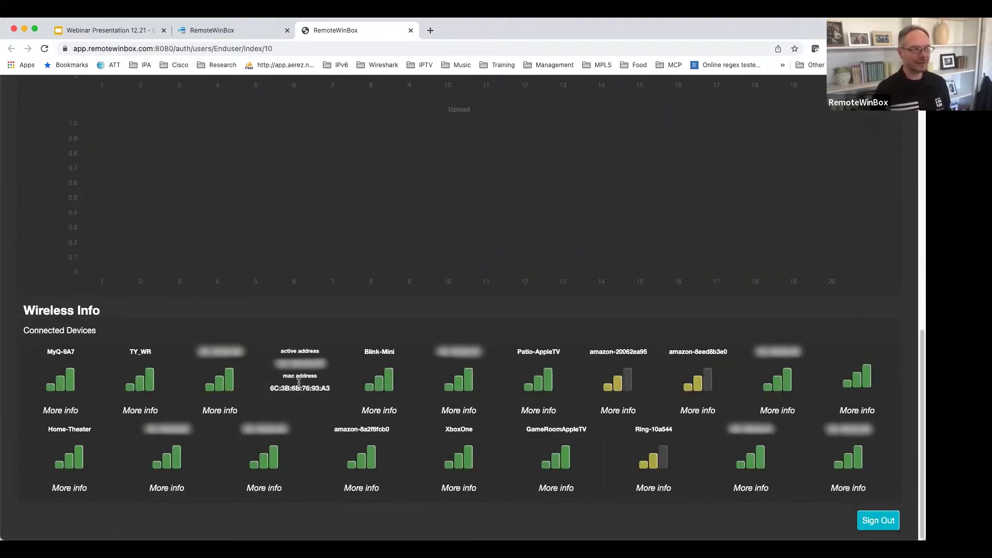
click(305, 383)
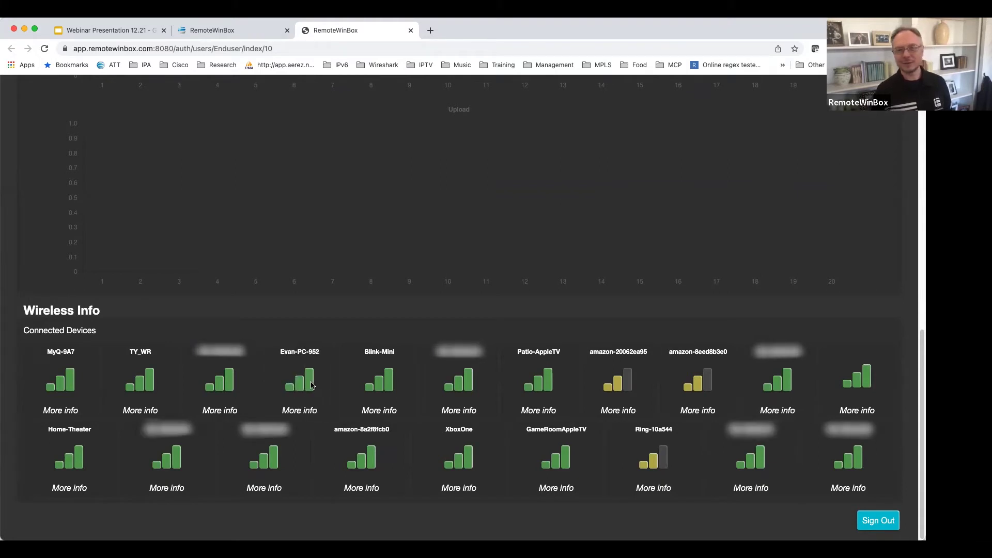
scroll(166, 353, up, 1)
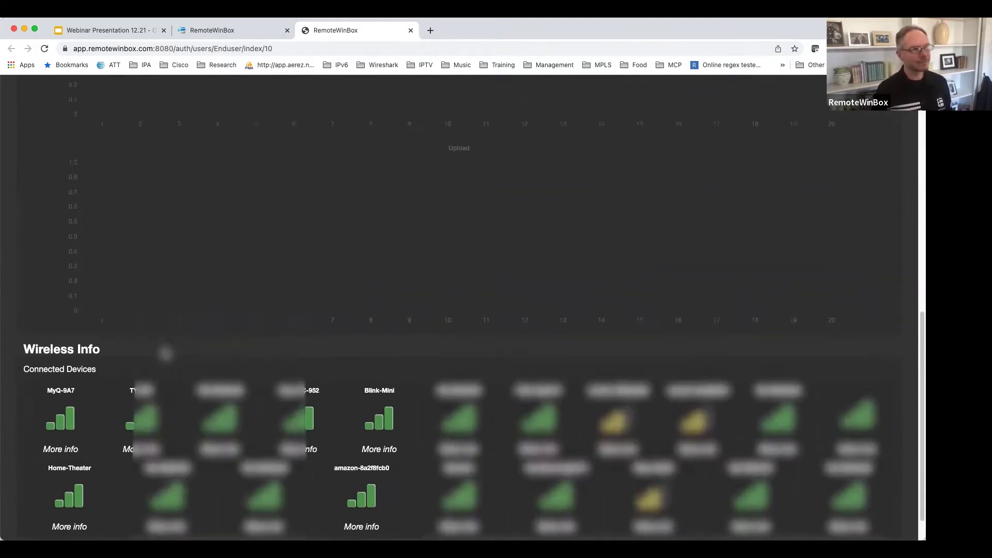
scroll(165, 353, up, 10)
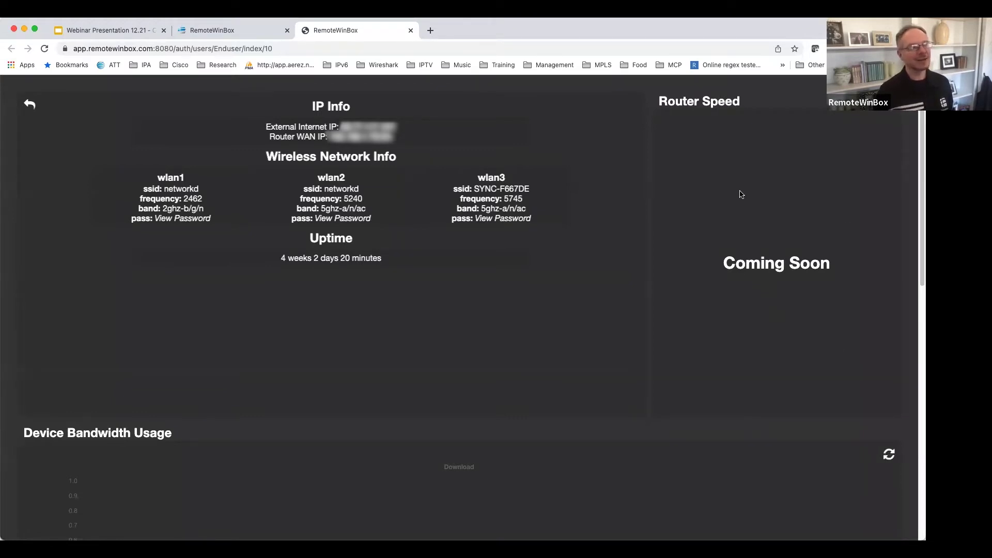
click(411, 32)
Open Router Health and chart weekly total bandwidth plus monthly CPU, RAM and disk history.
click(61, 226)
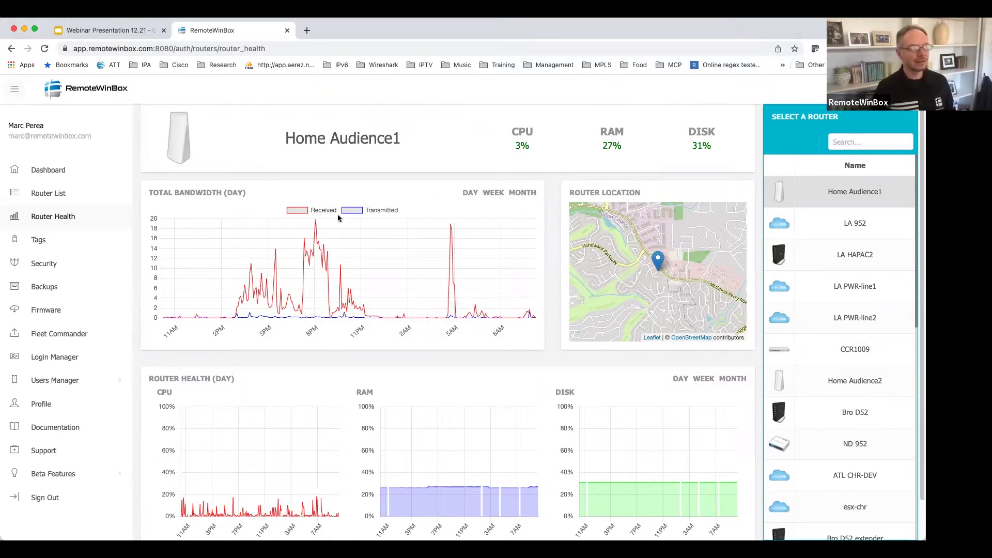
click(495, 194)
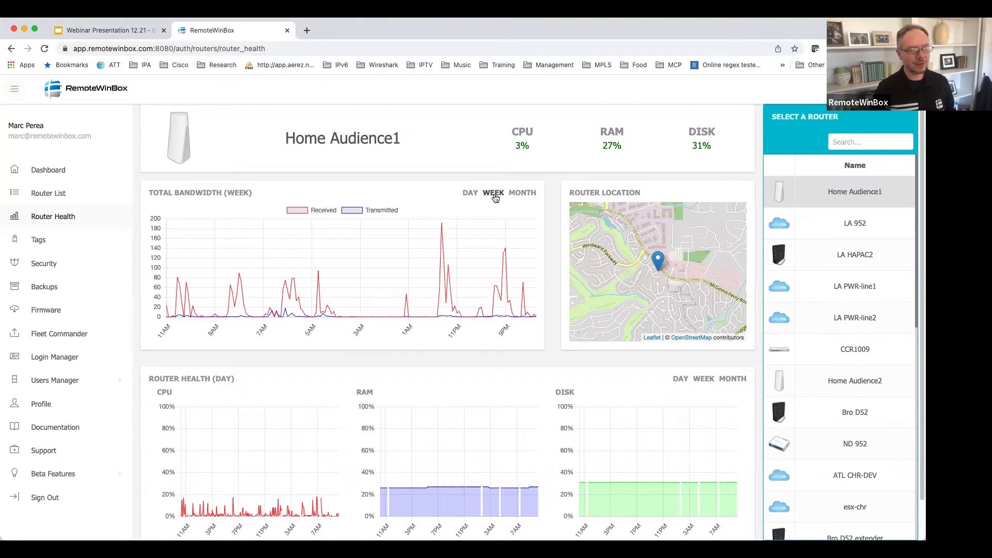
scroll(526, 266, down, 2)
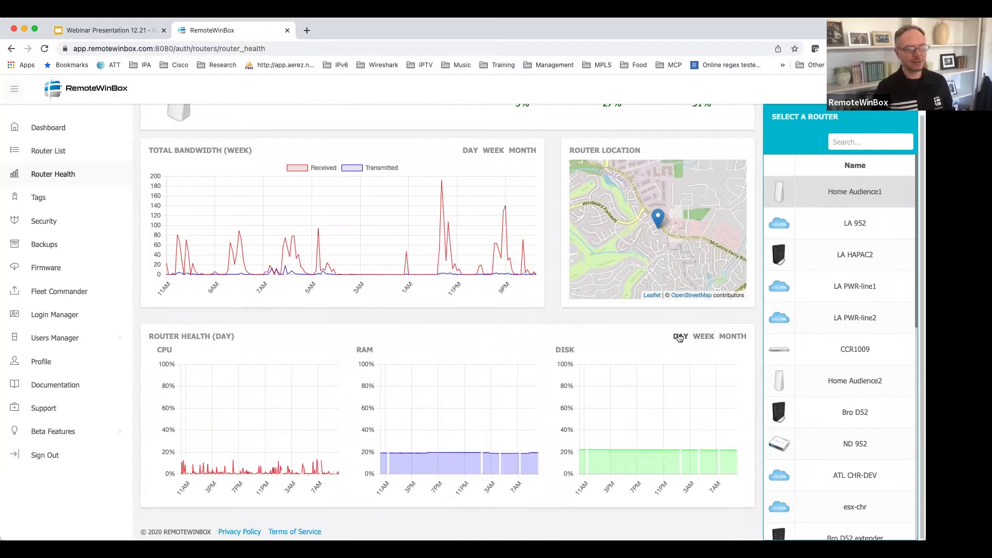
click(704, 337)
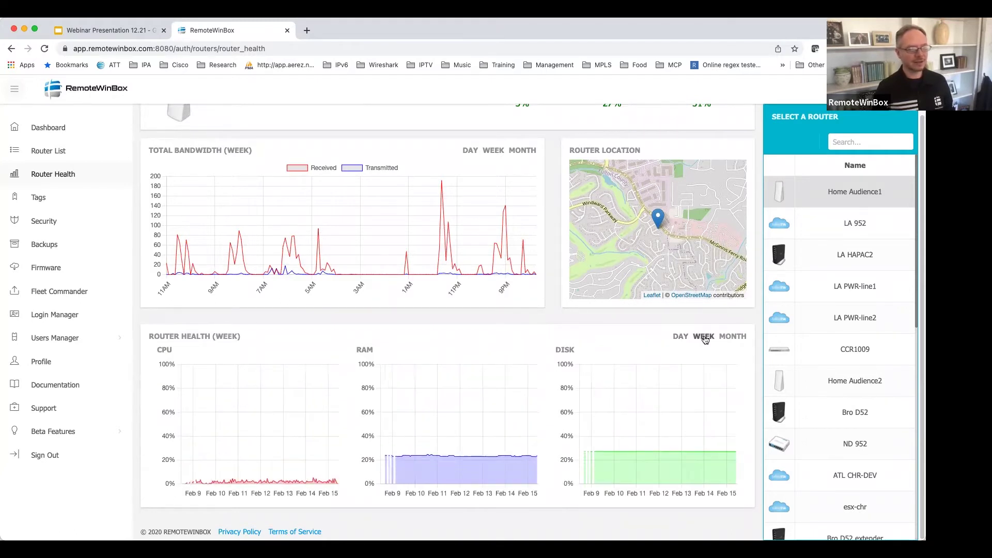
click(733, 337)
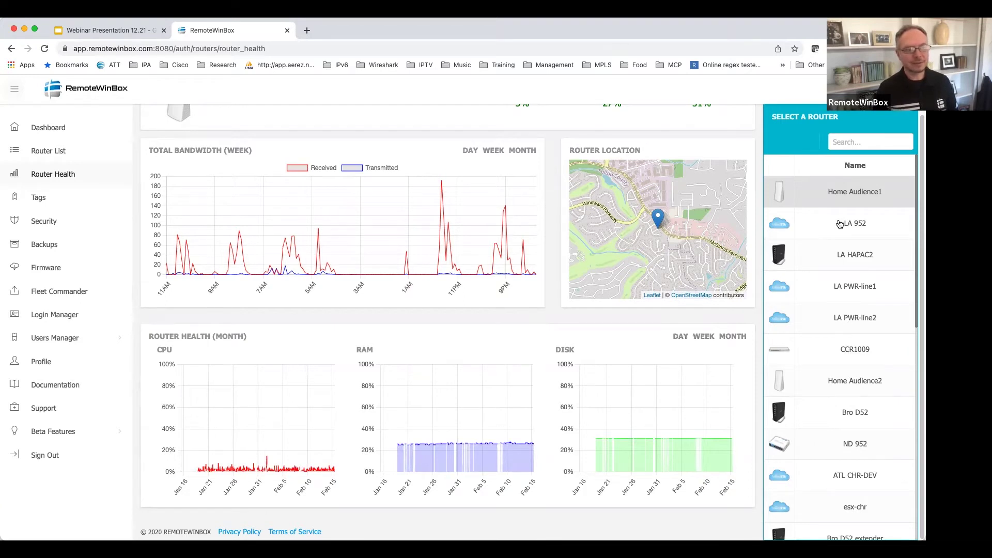
scroll(364, 217, up, 2)
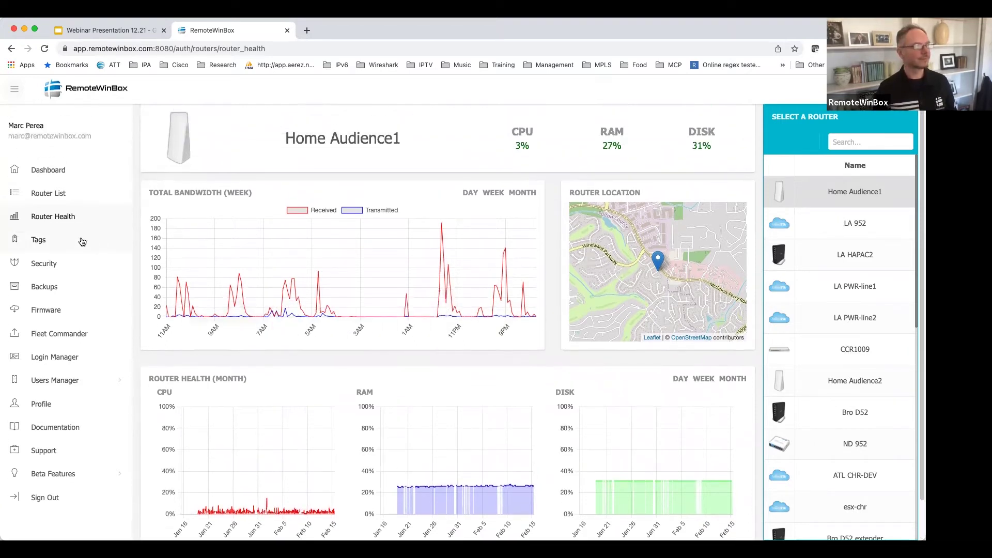
Open the Tags page listing Home, Remote, CORE and TOWER.
click(78, 241)
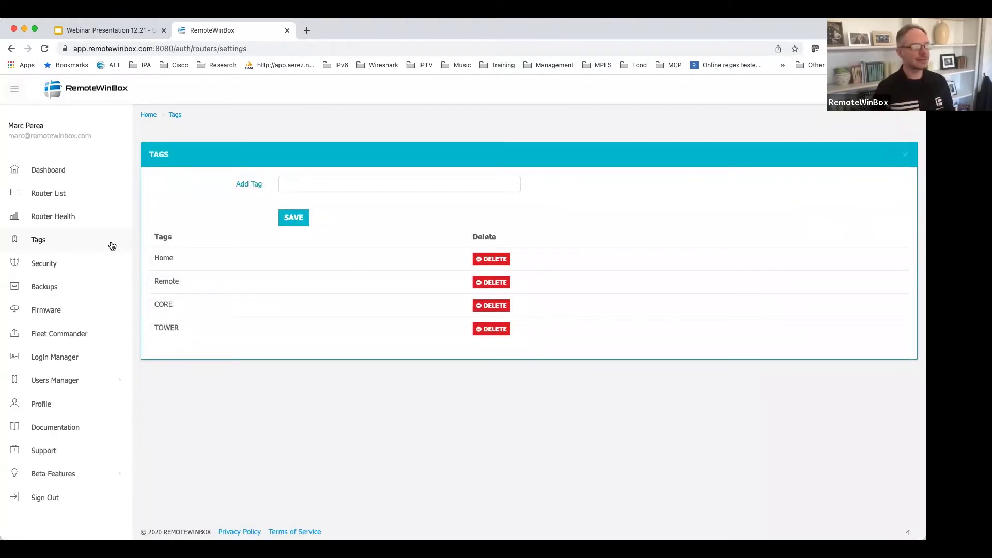
Open Security and scroll the Security Check table down to the Allowed IPs list.
click(70, 262)
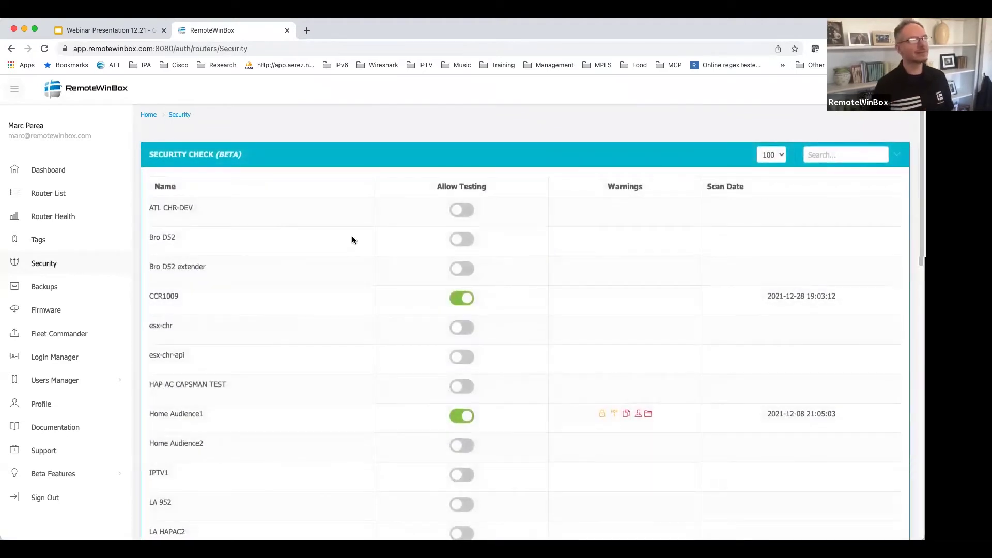
scroll(343, 263, down, 3)
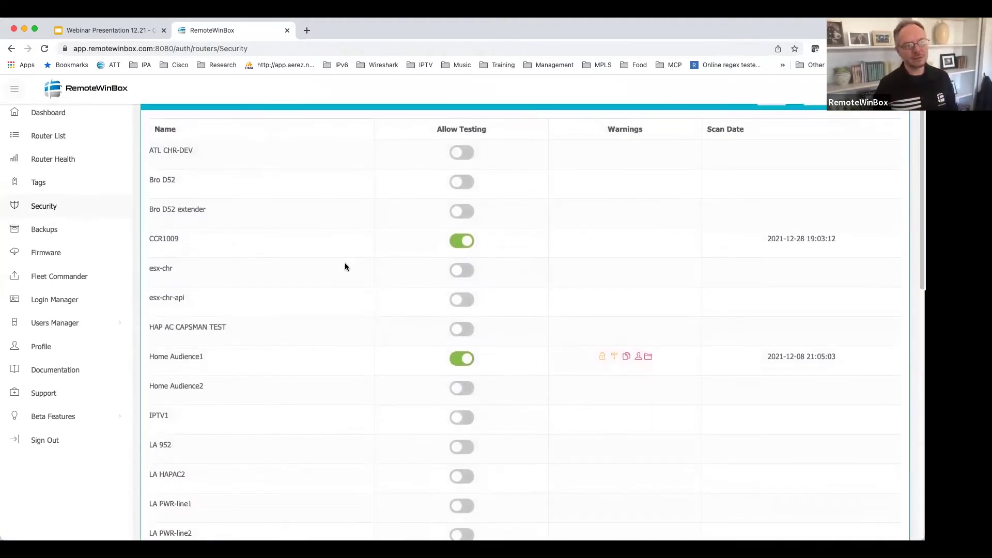
scroll(349, 264, down, 2)
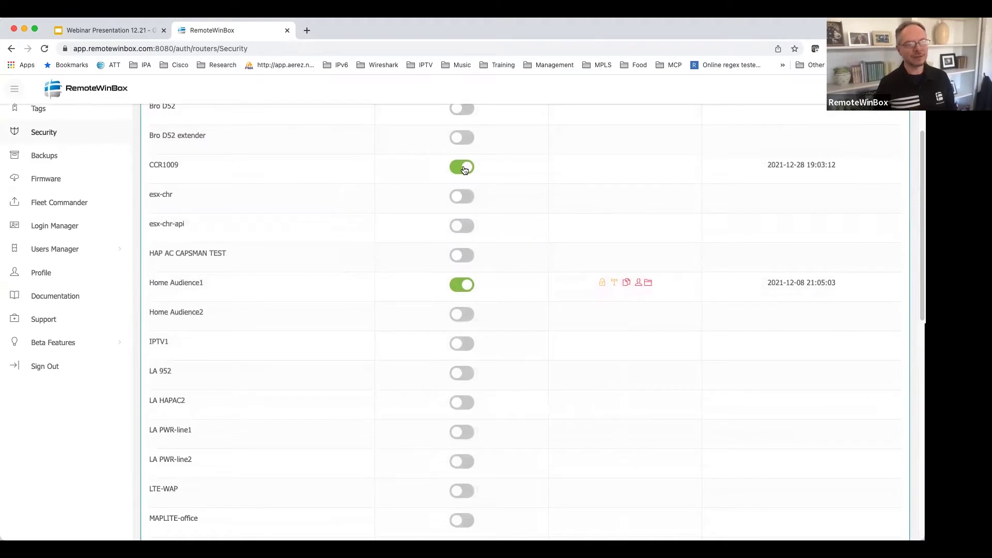
scroll(368, 245, down, 1)
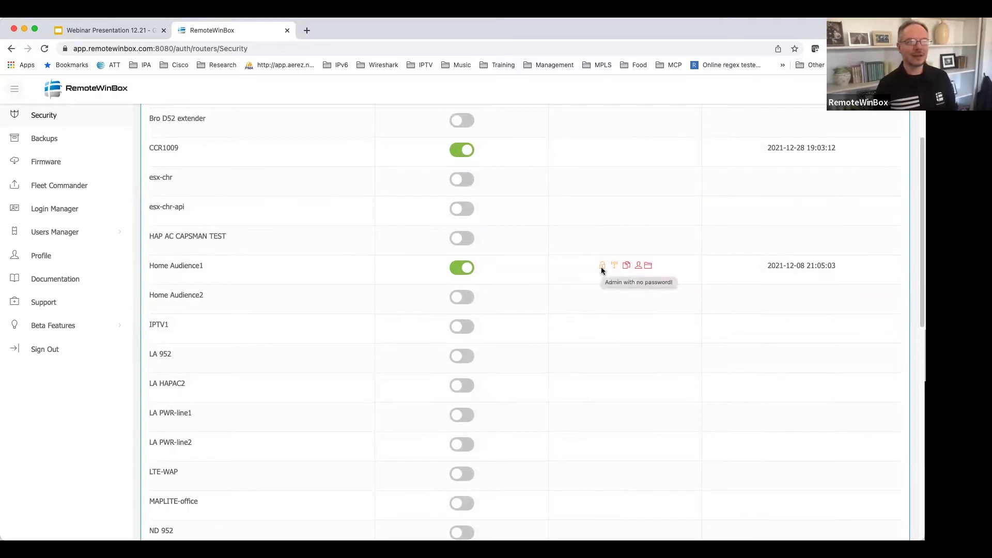
mouse_move(614, 269)
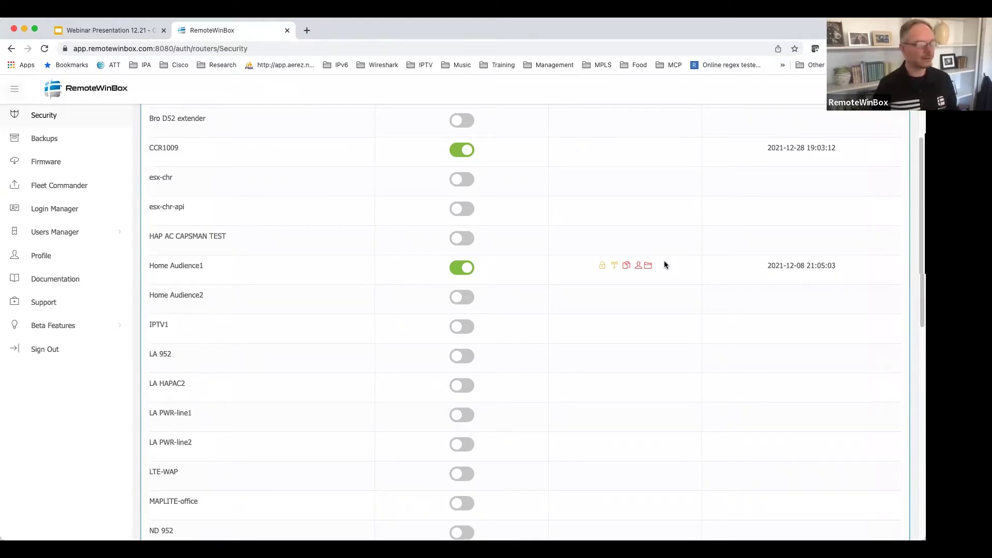
scroll(668, 262, down, 1)
scroll(670, 263, down, 8)
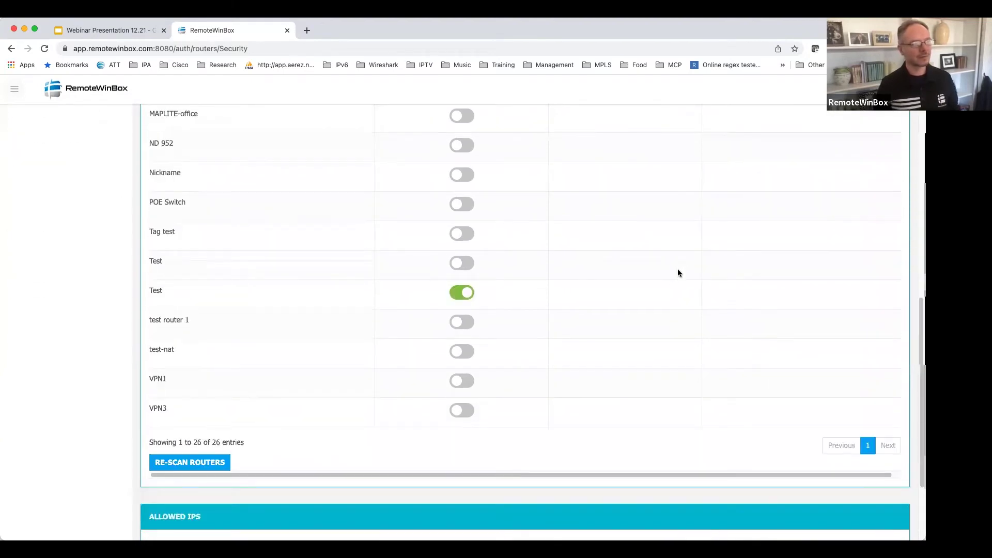
scroll(657, 276, down, 3)
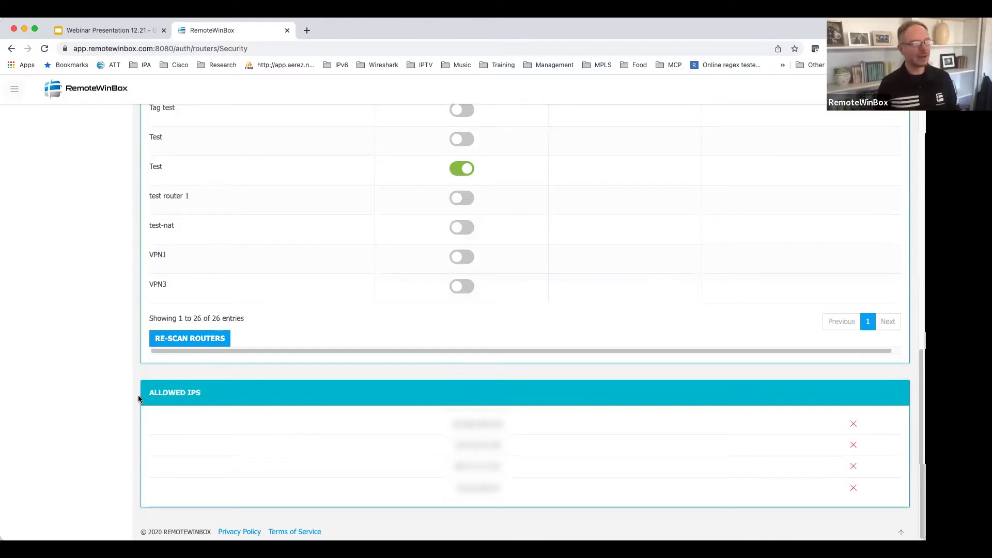
scroll(291, 425, up, 15)
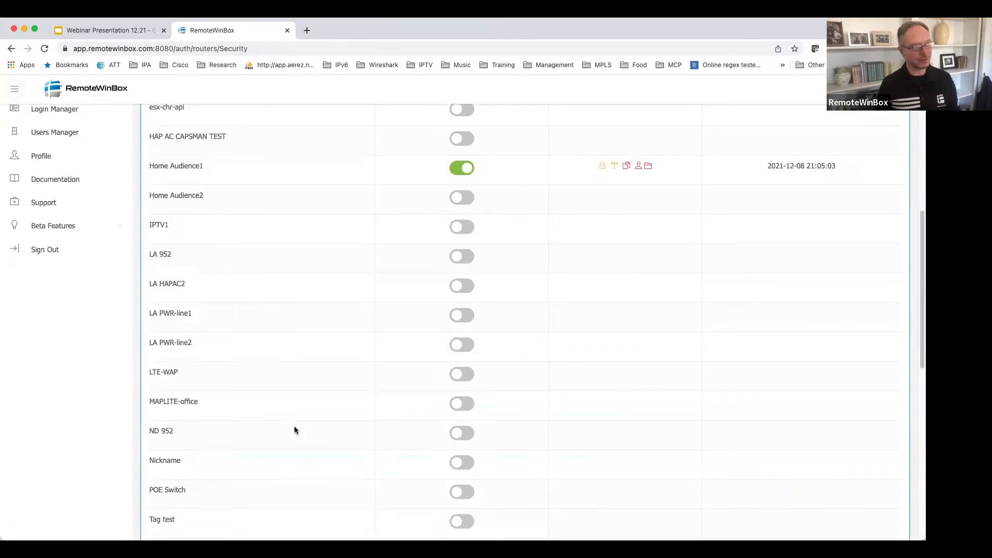
scroll(295, 430, up, 2)
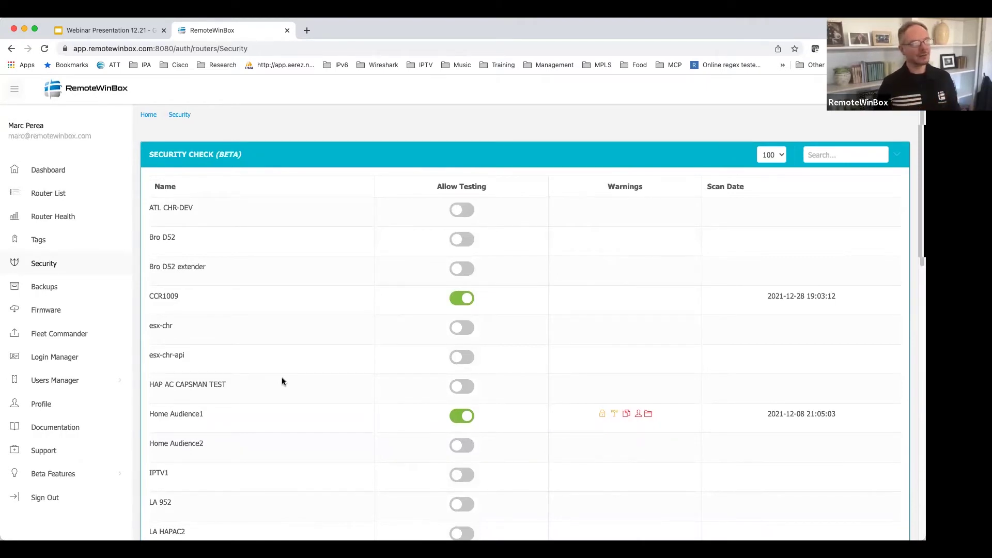
scroll(281, 379, down, 15)
Remove the fourth allowed IP address and return to the router dashboard.
click(854, 488)
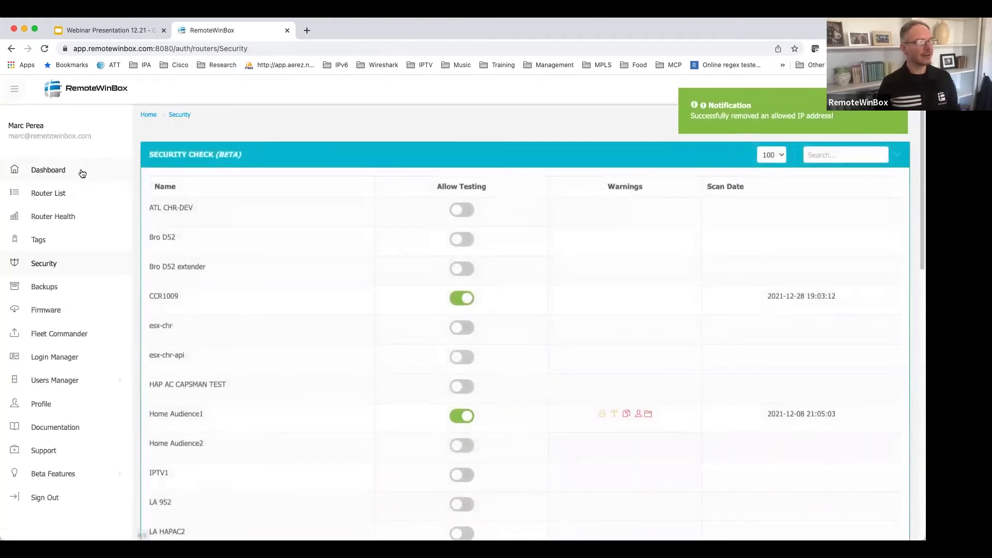
click(82, 173)
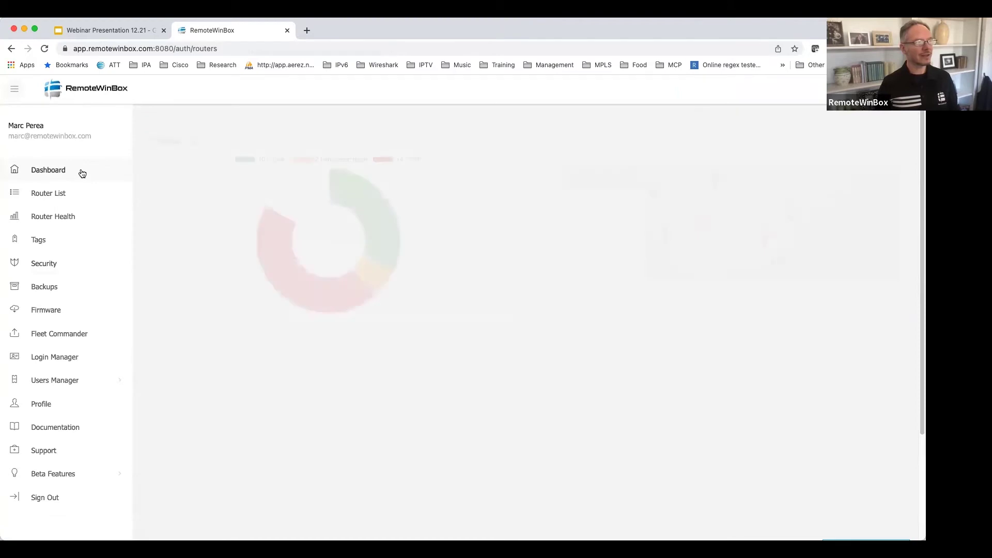
scroll(248, 361, down, 3)
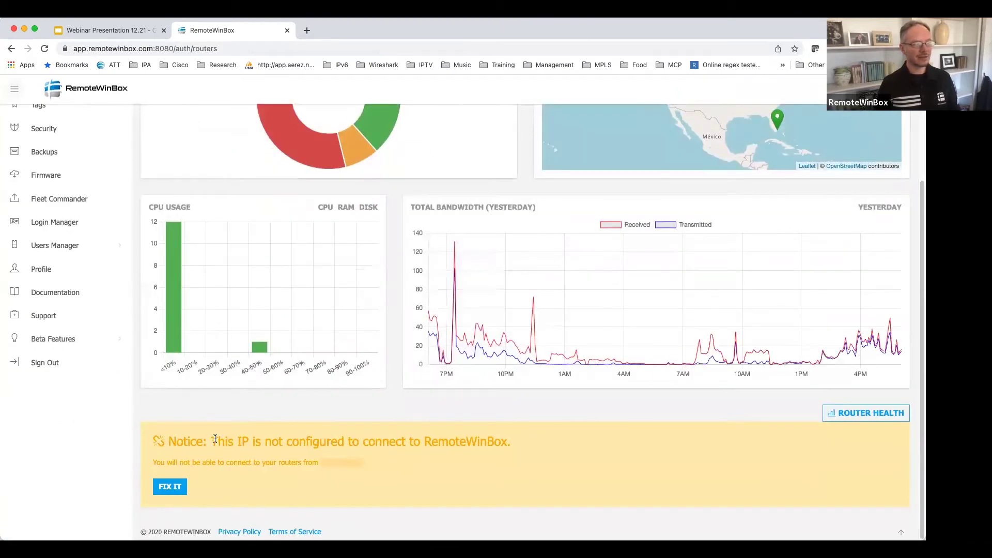
Fix the unconfigured IP connection problem, then open the Backups Manager.
drag(212, 440, 512, 445)
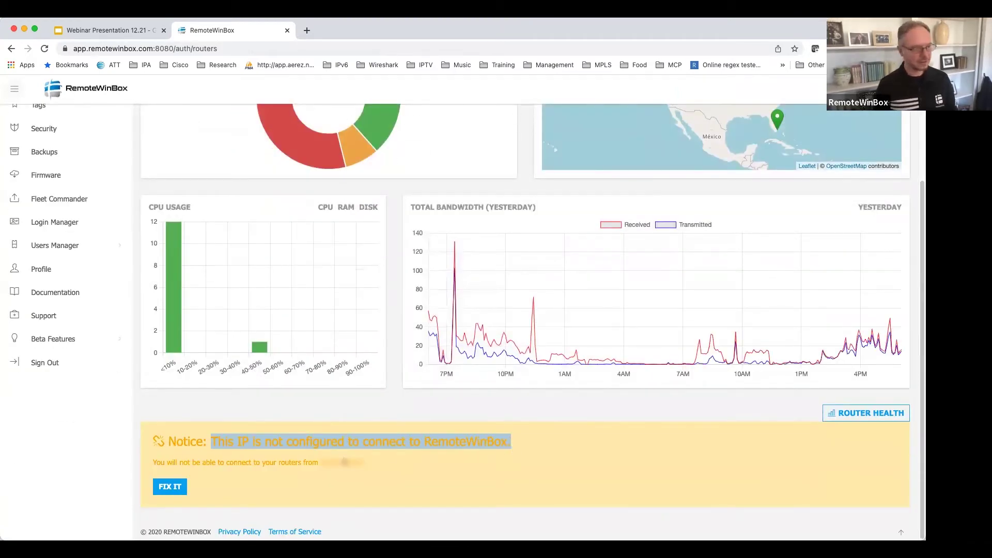
click(171, 488)
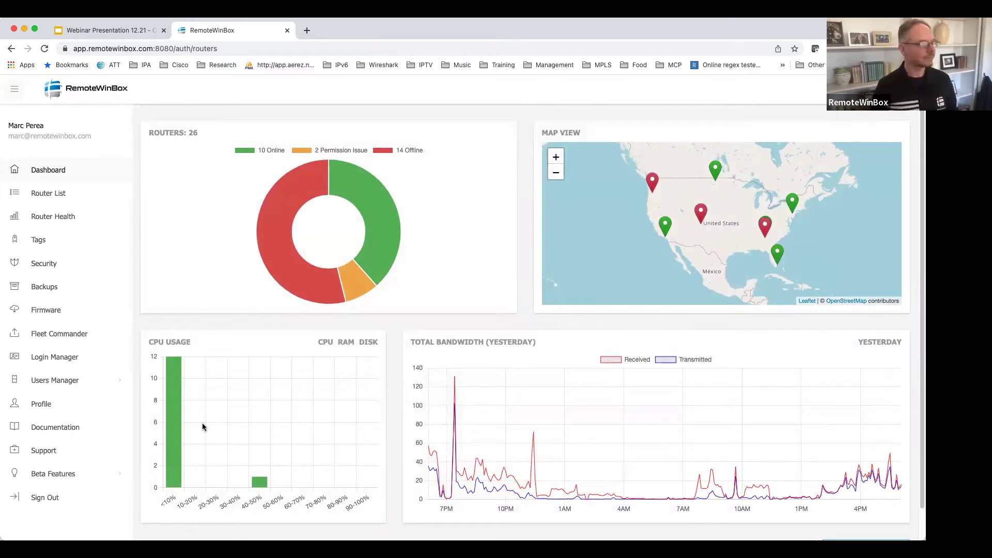
click(56, 288)
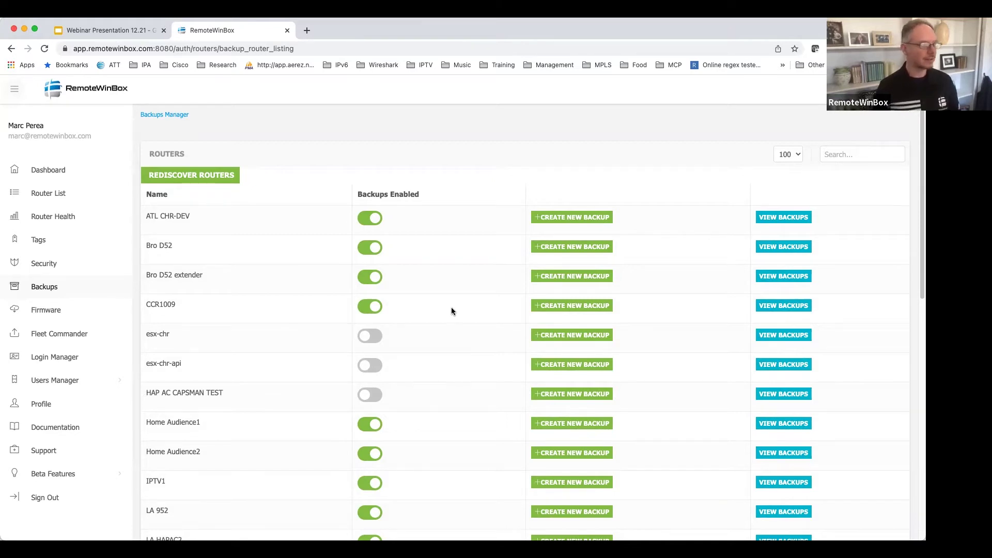
click(784, 423)
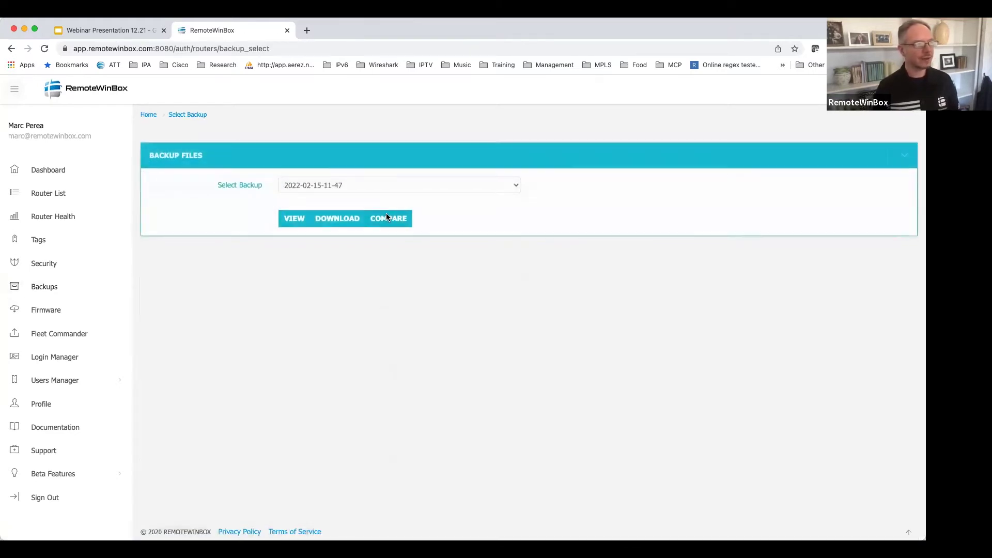
click(392, 216)
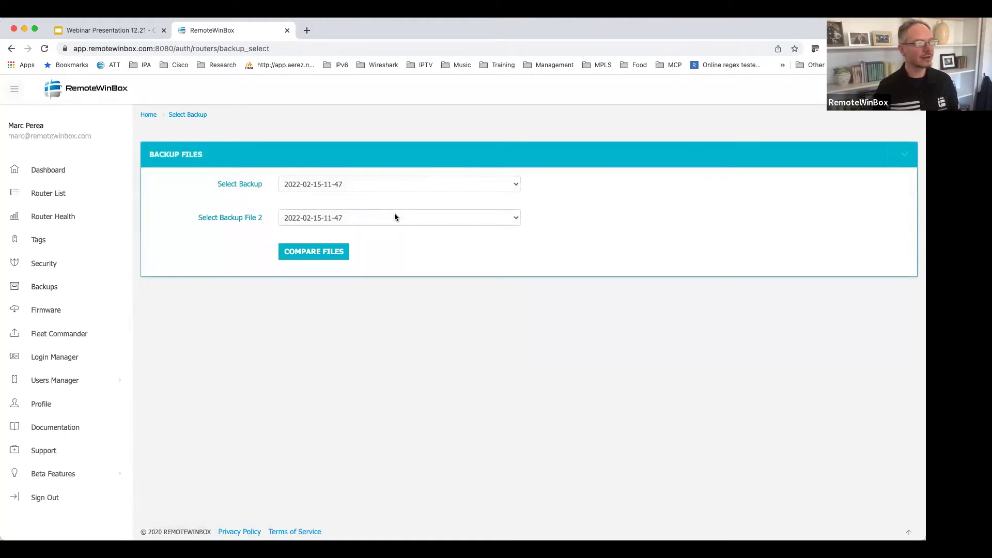
click(395, 215)
click(412, 430)
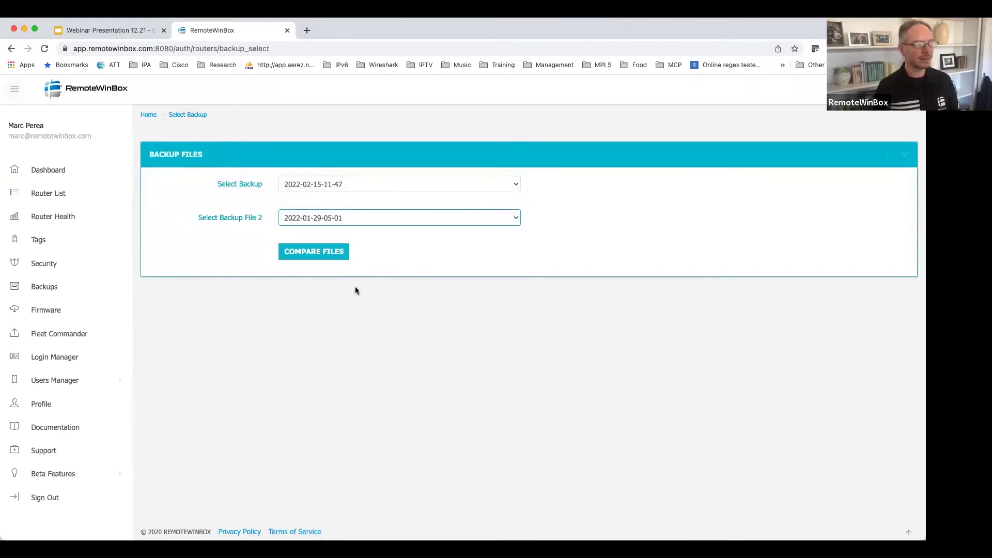
Show the config differences between the two chosen backups.
click(313, 252)
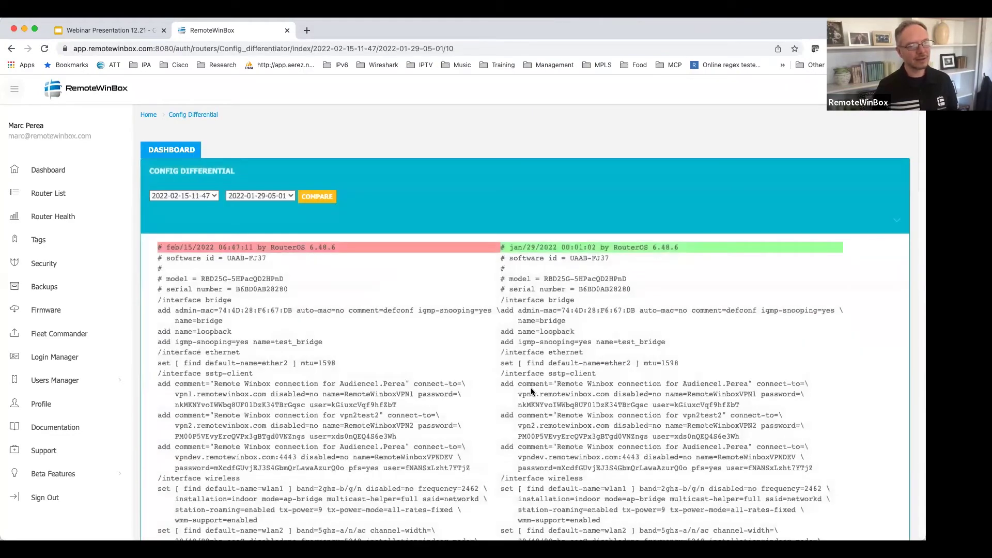
scroll(531, 392, down, 8)
scroll(531, 392, up, 1)
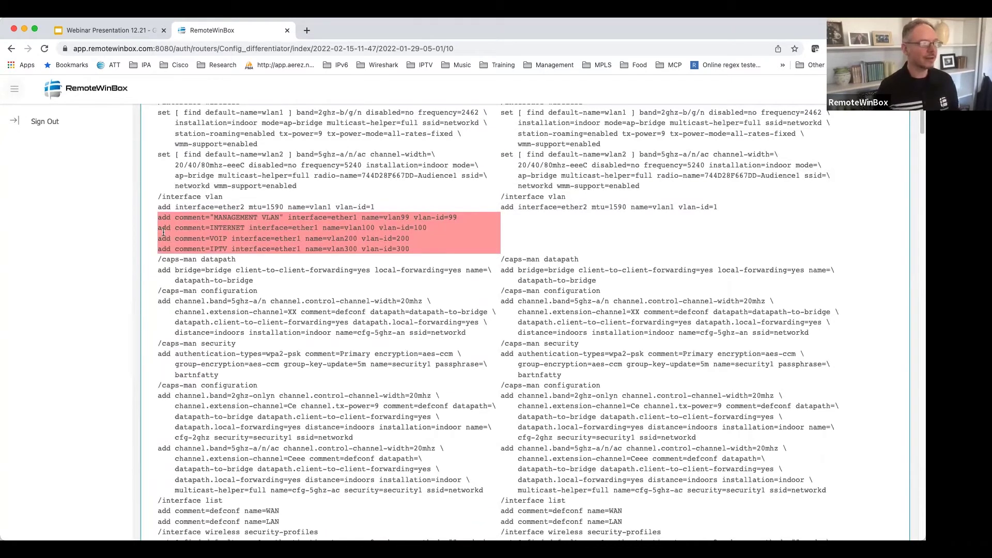
Copy the four red VLAN lines present only in the February backup.
drag(159, 221, 172, 228)
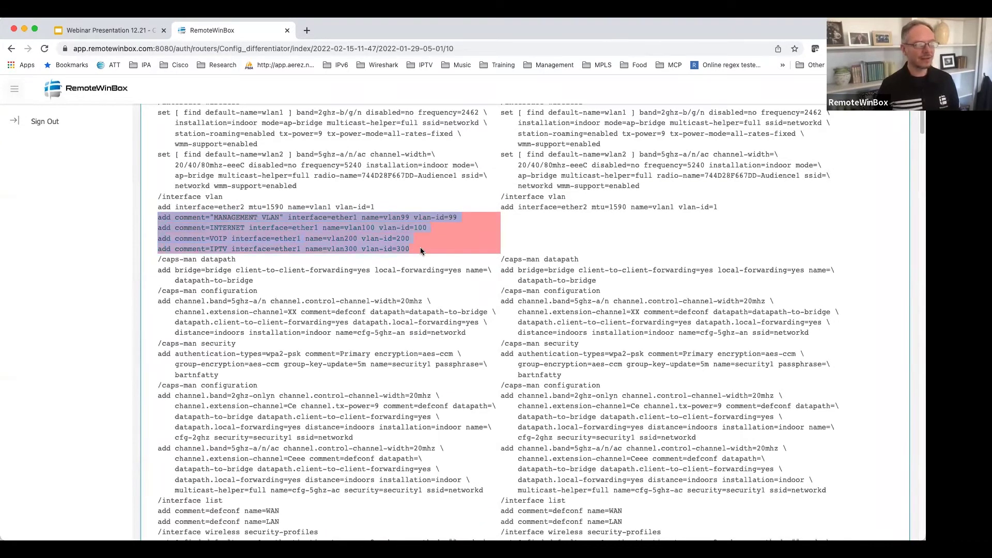
right_click(350, 241)
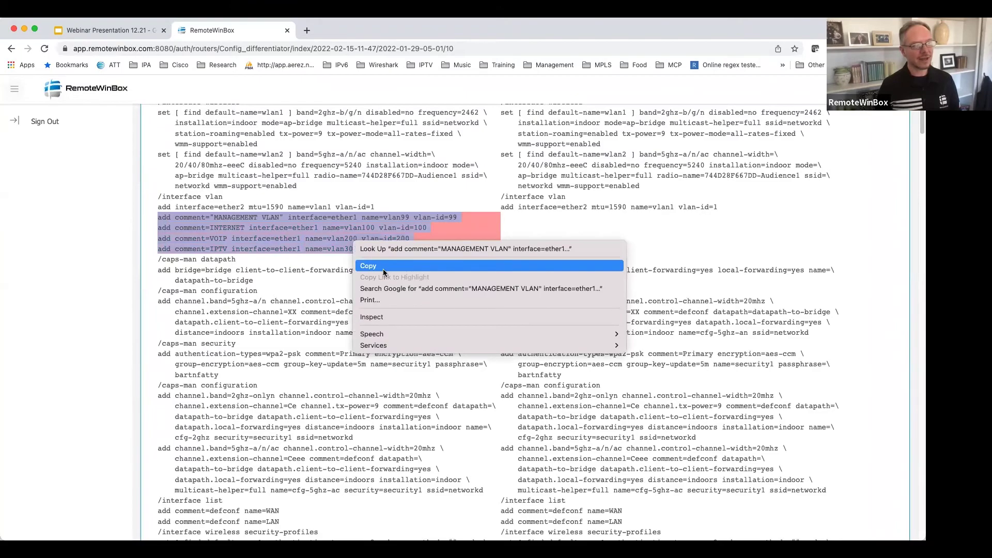
click(365, 266)
Review the rest of the diff and return to the routers' backup listing.
scroll(427, 325, down, 10)
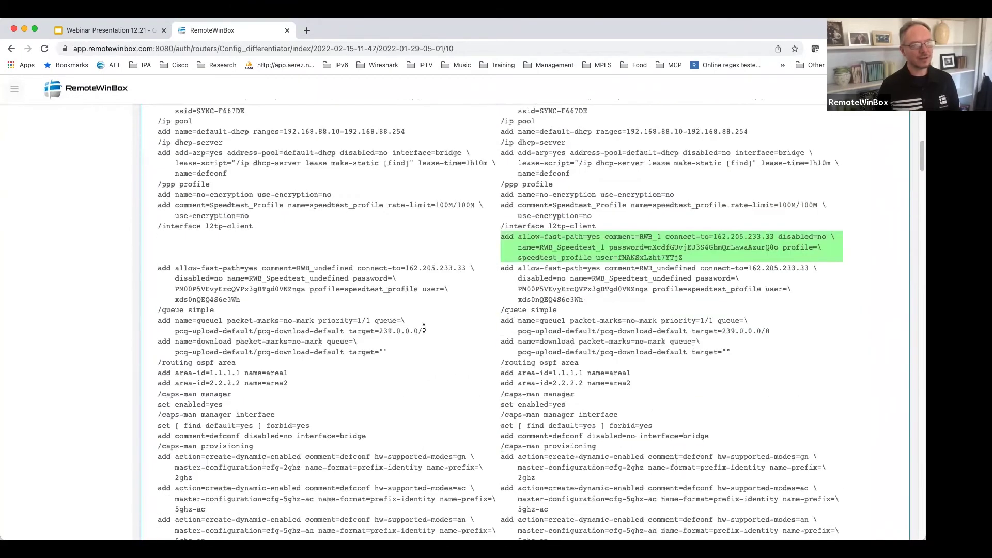
scroll(295, 314, down, 15)
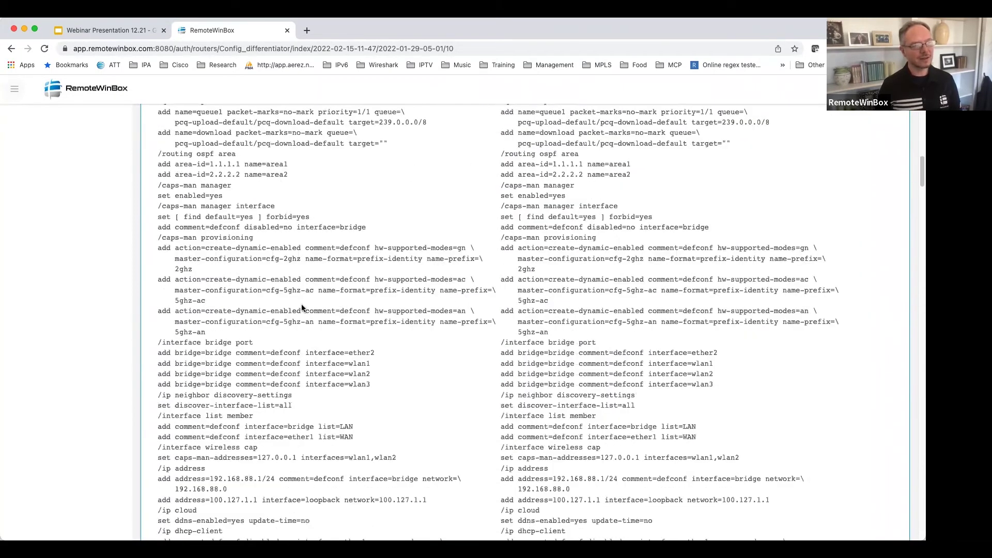
scroll(302, 305, down, 20)
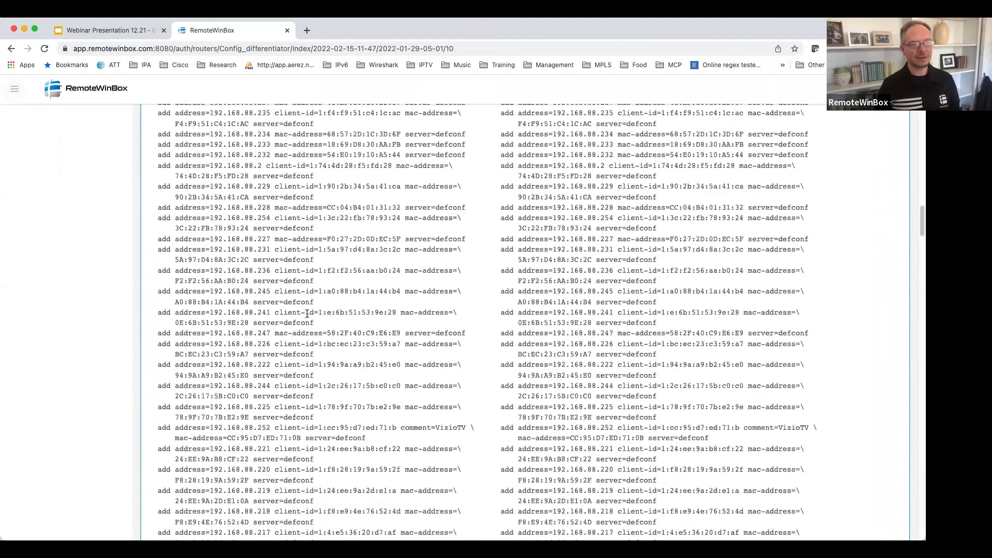
scroll(313, 322, down, 15)
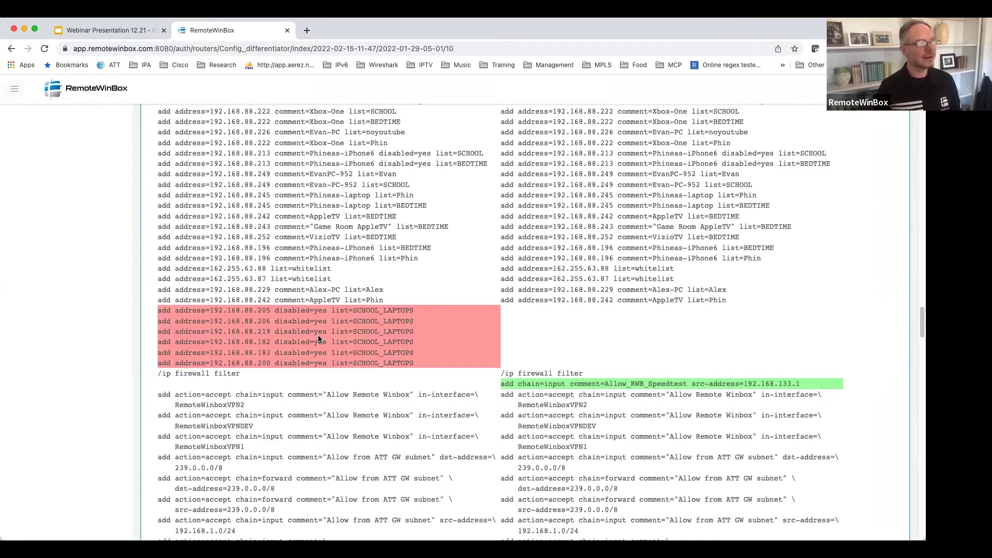
scroll(317, 337, up, 10)
scroll(338, 352, up, 15)
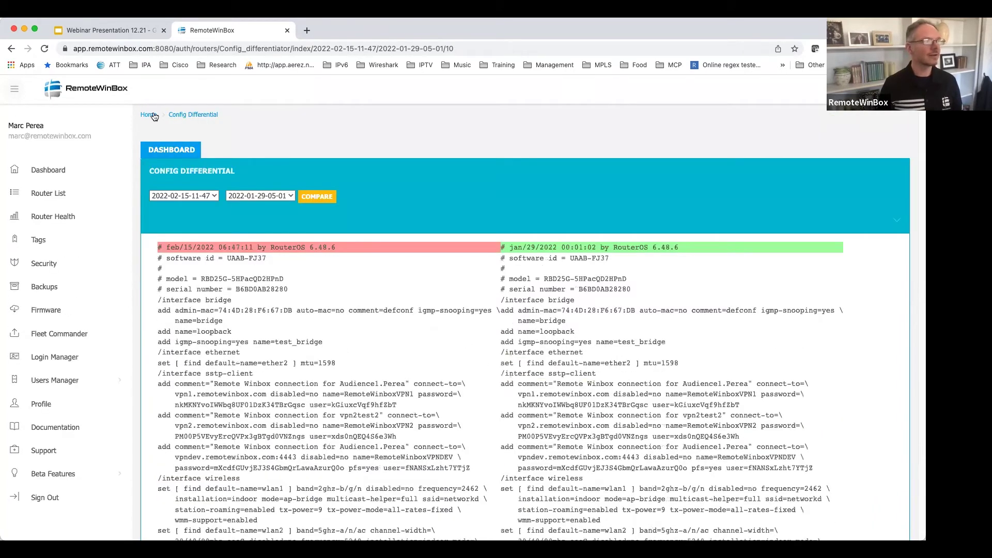
click(155, 114)
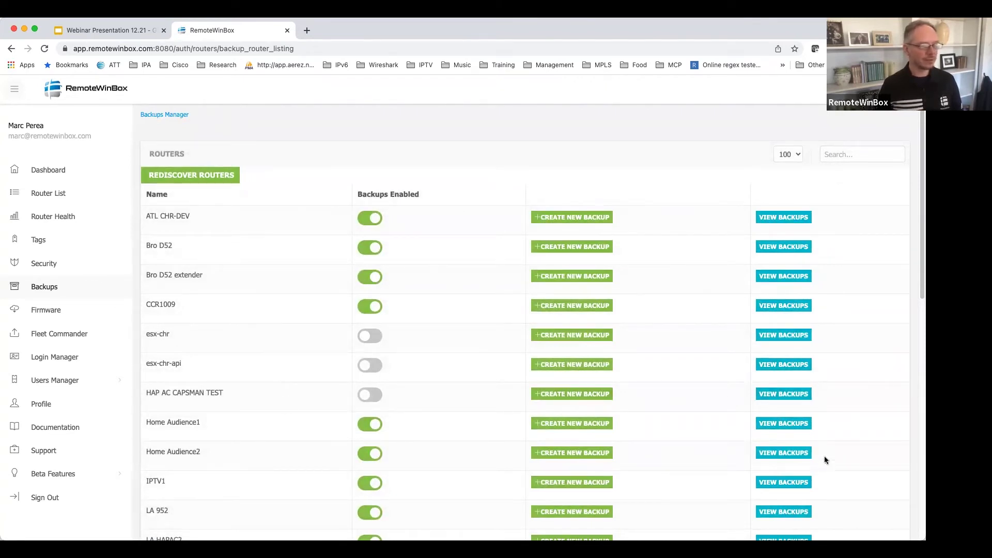
click(786, 427)
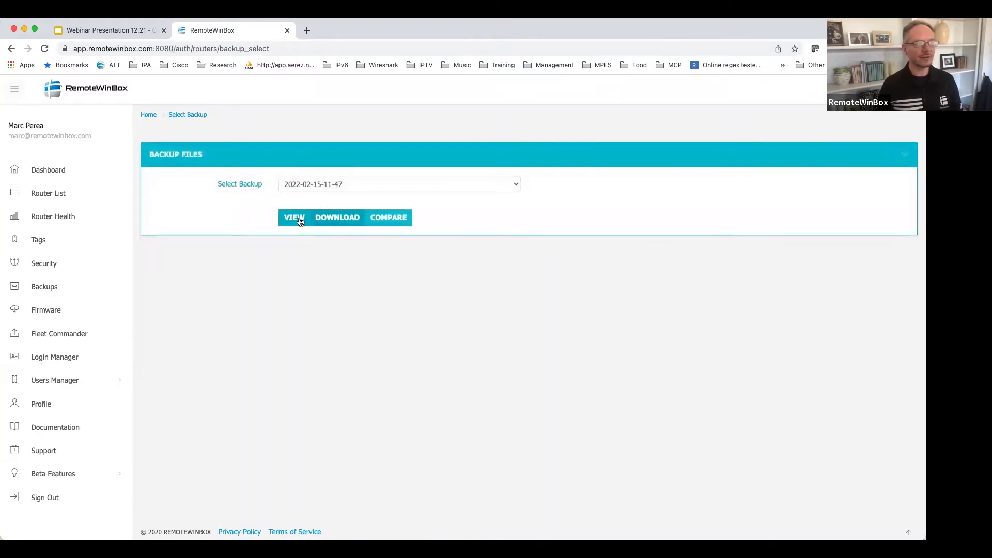
click(300, 221)
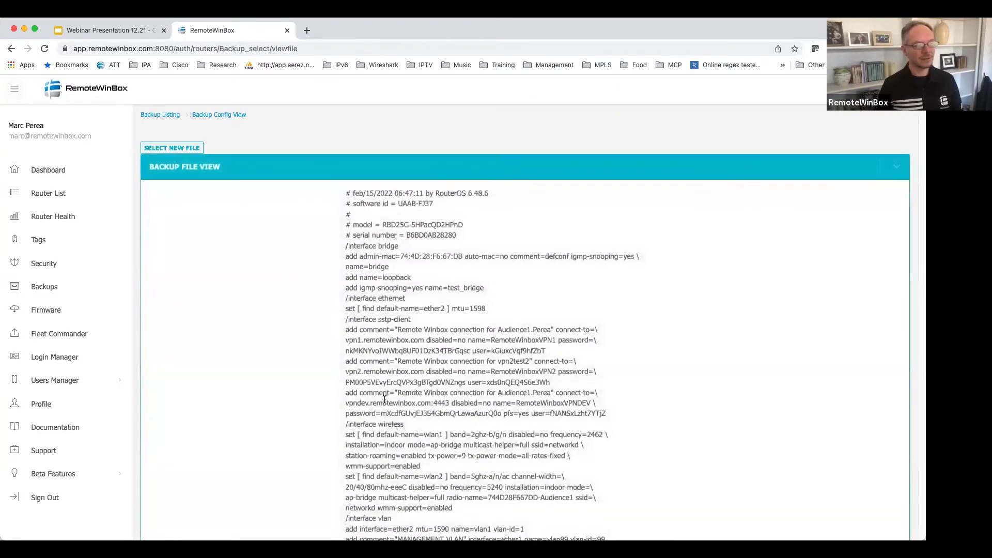
scroll(385, 399, down, 5)
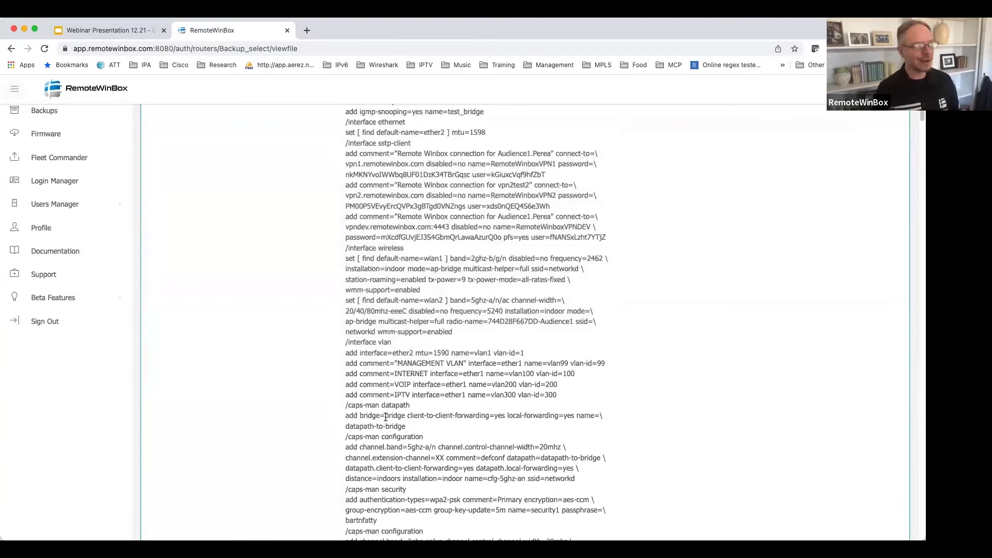
scroll(82, 406, up, 5)
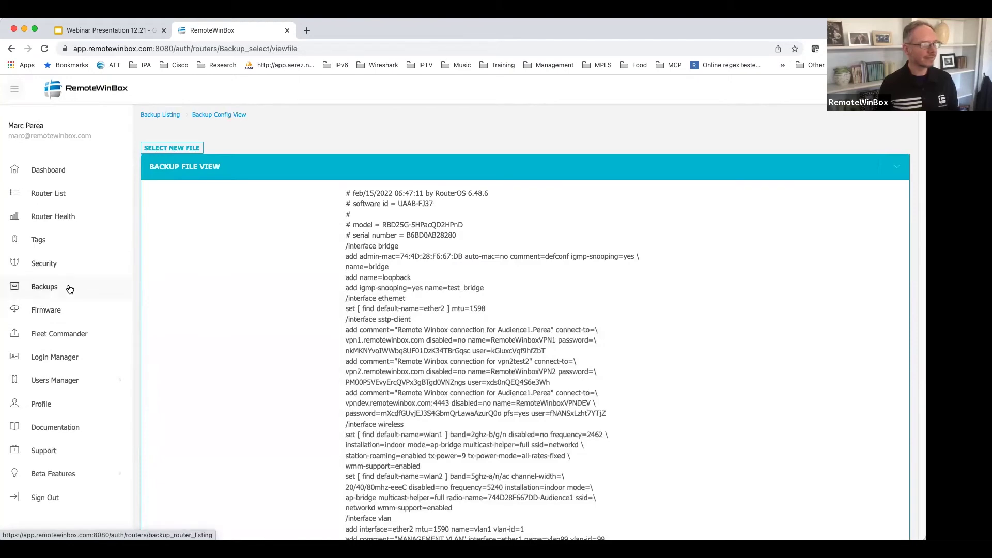
click(68, 309)
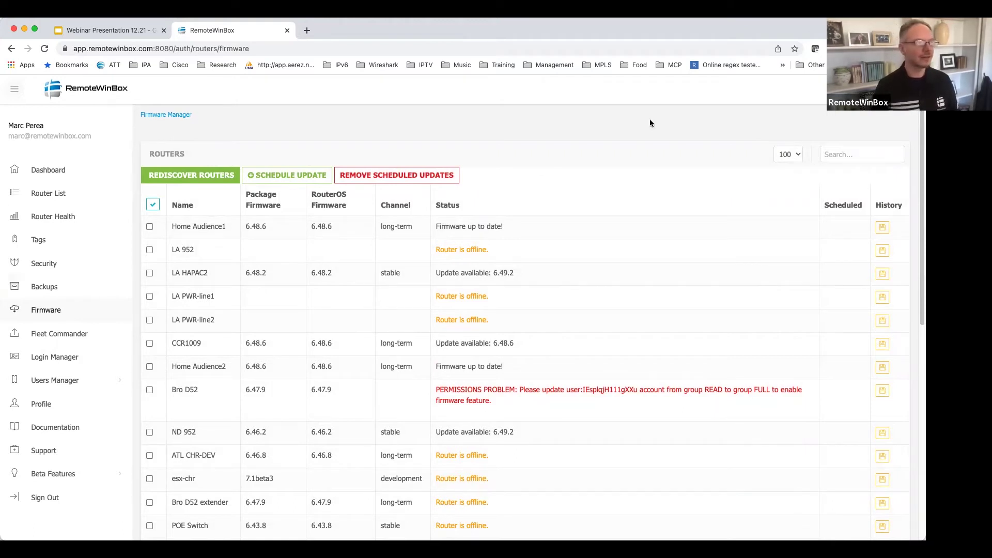
Filter the router list by 'home' and select every listed router.
click(858, 157)
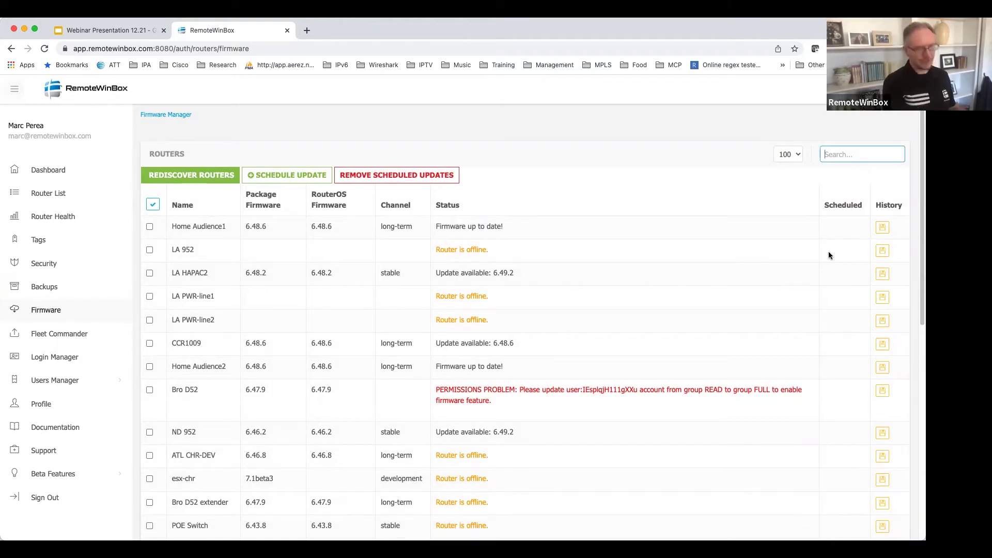
text(home)
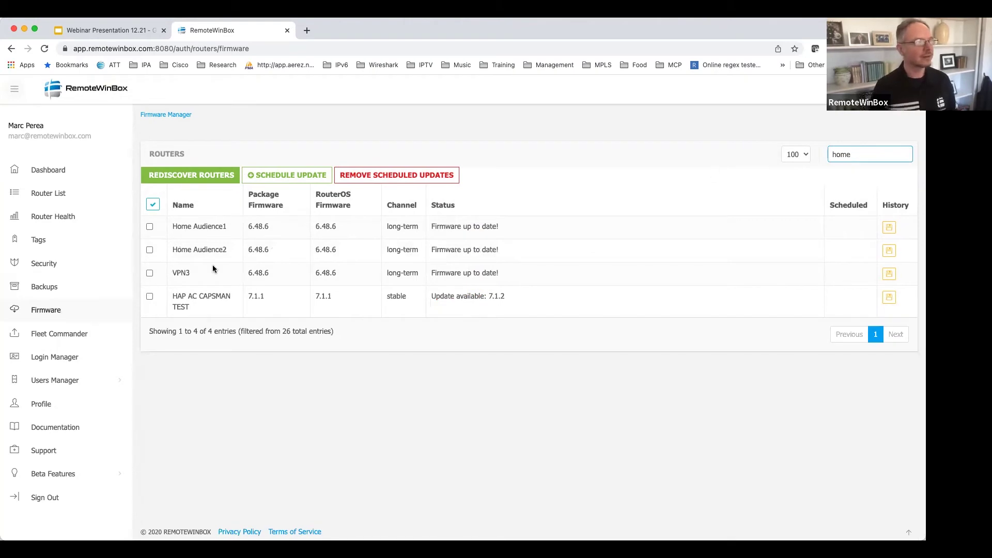
click(153, 205)
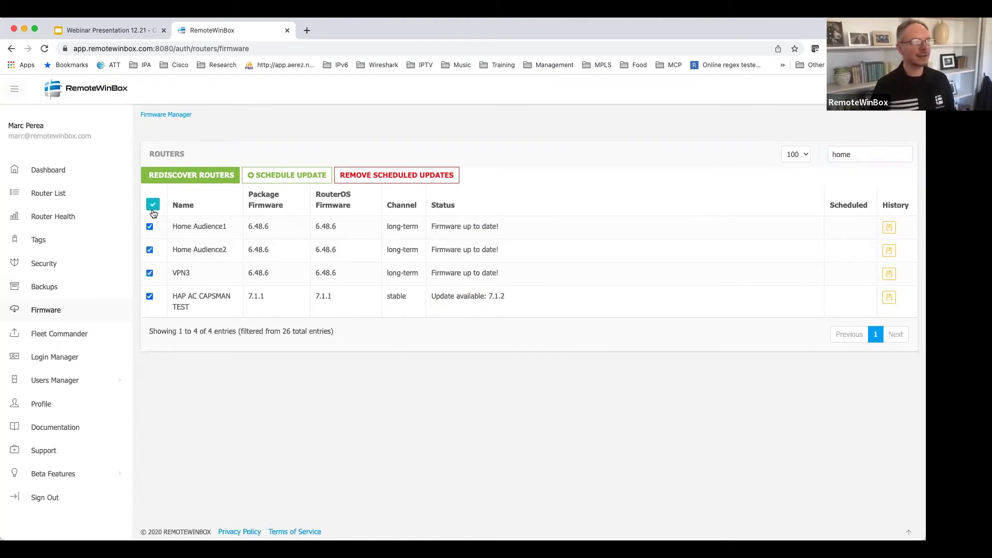
Schedule the firmware update for the 2am - 5am window in America/Chicago GMT-6:00.
click(277, 181)
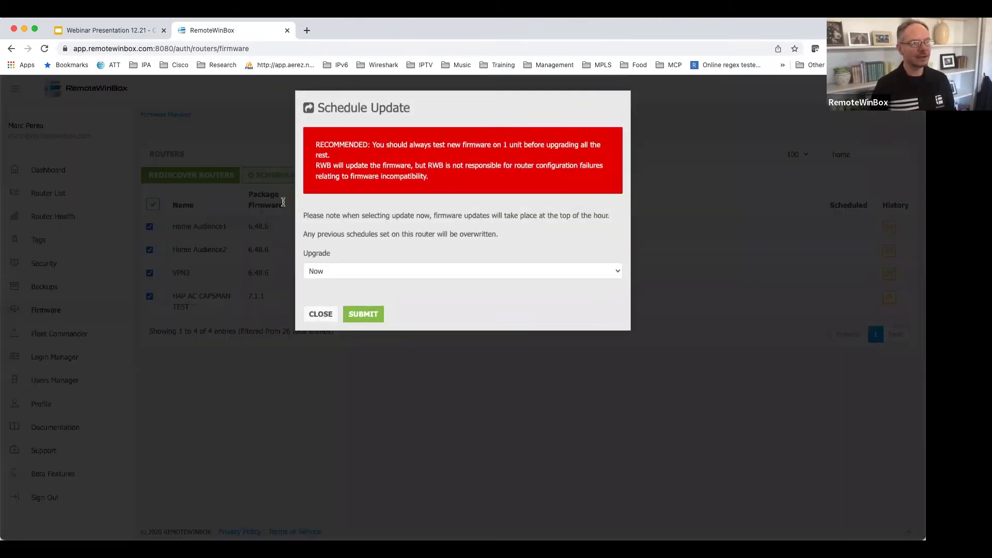
click(416, 270)
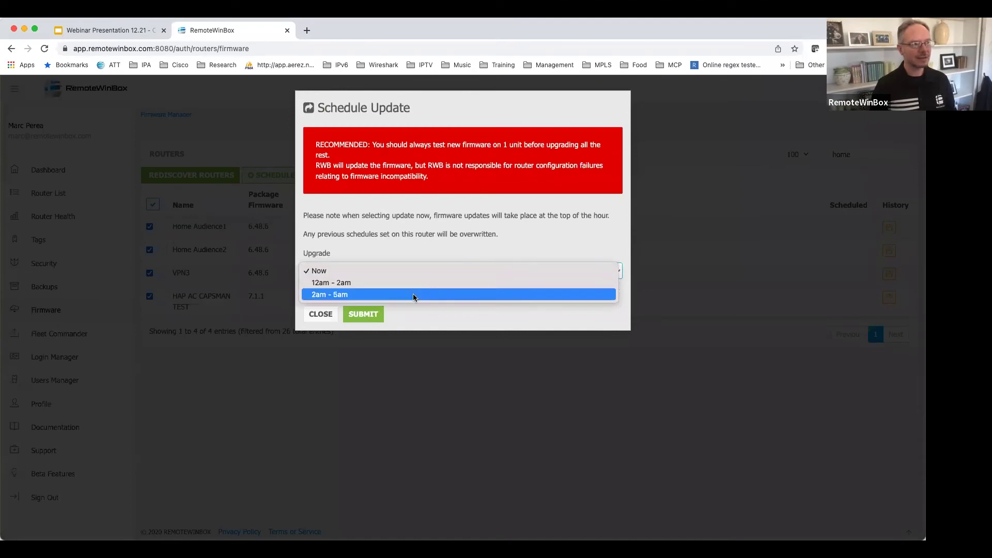
click(416, 294)
click(412, 317)
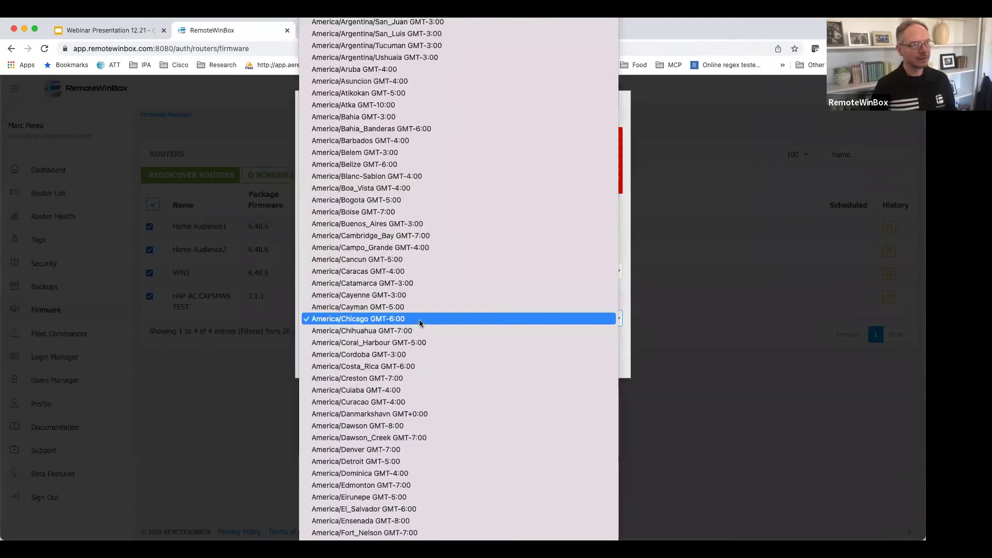
click(426, 319)
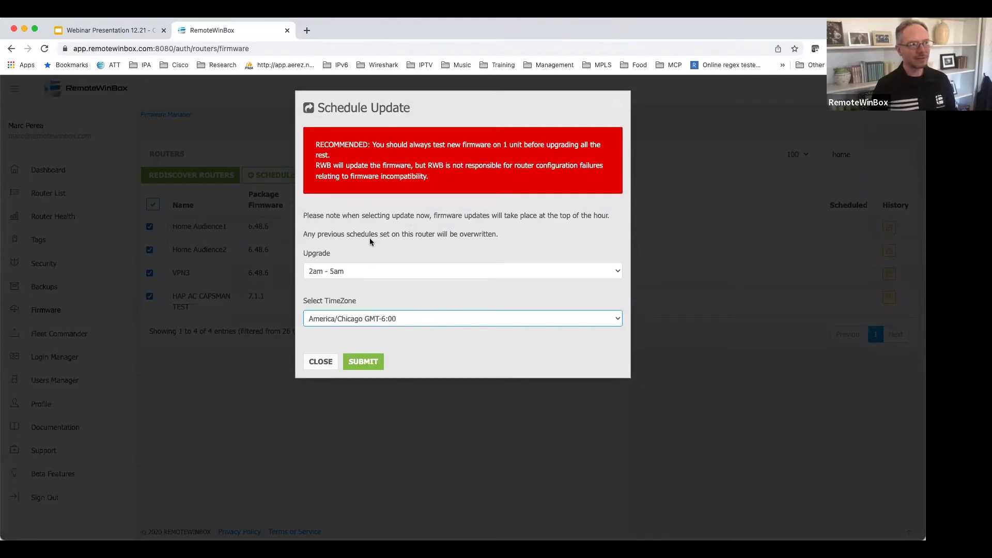
click(372, 367)
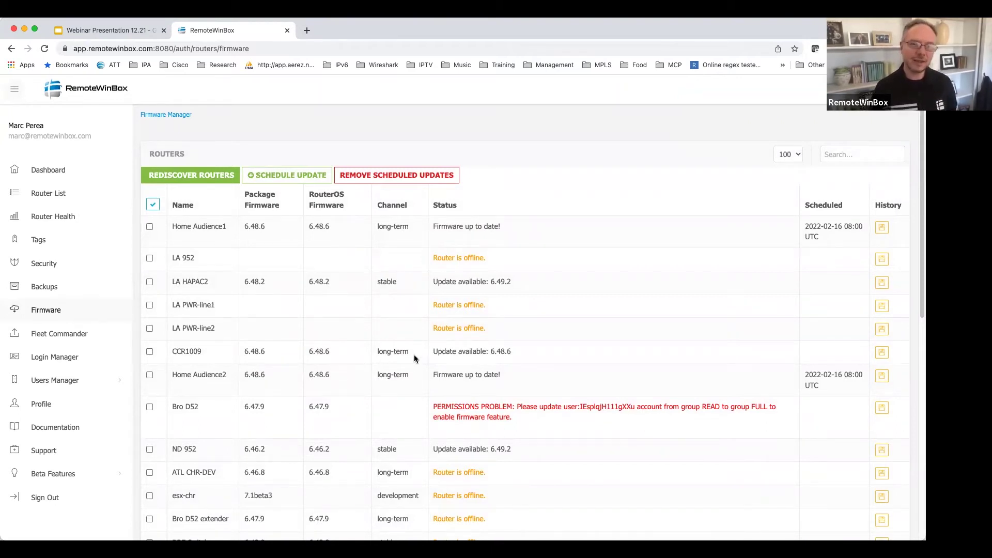
Review the Firmware Manager table for scheduled updates, then go to Fleet Commander.
scroll(415, 358, down, 10)
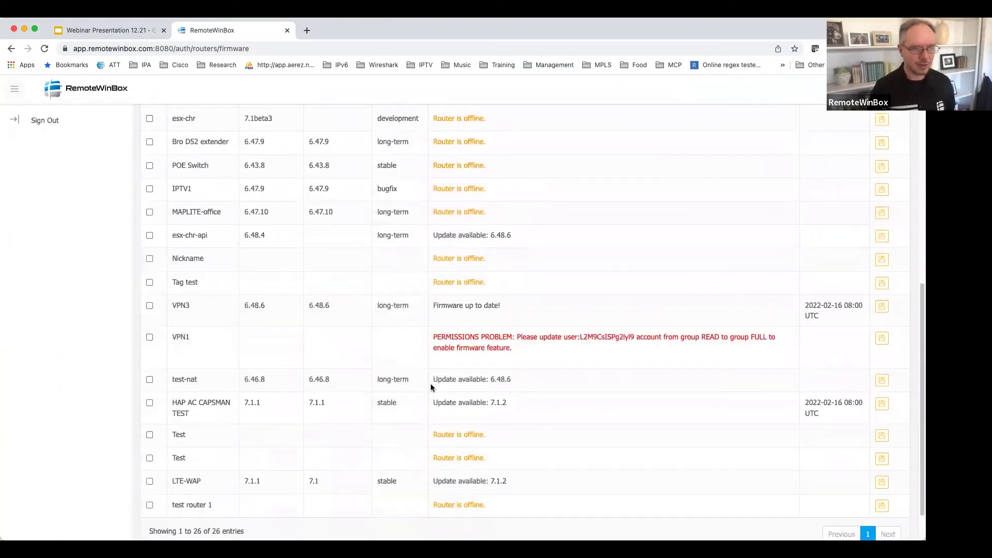
scroll(431, 386, up, 10)
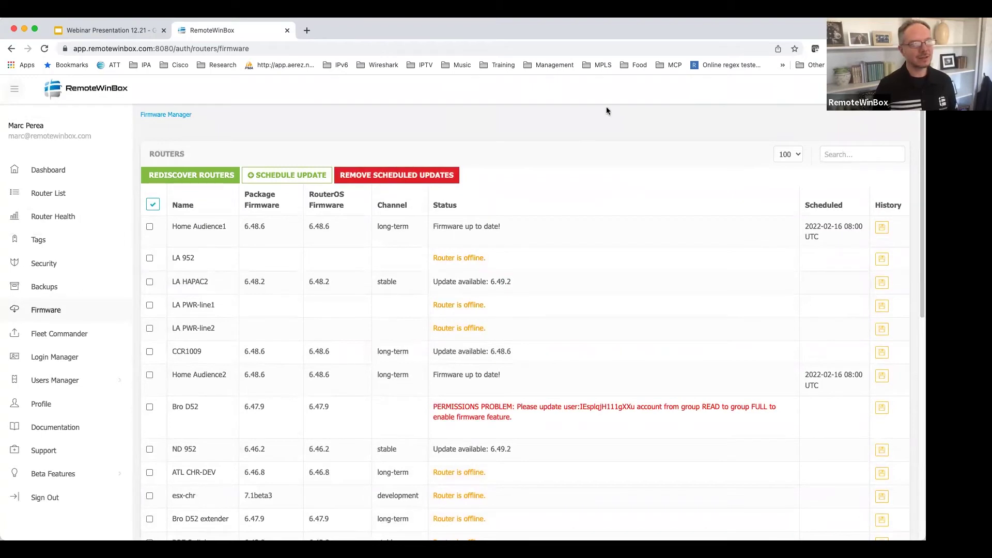
click(46, 342)
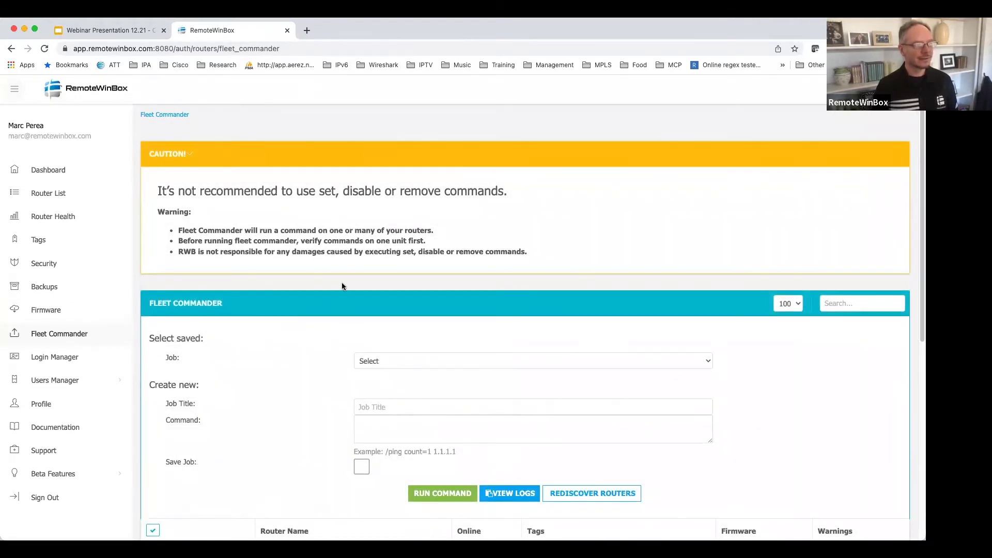
Load the saved trace1 job with its /tool trace count=1 1.1.1.1 command.
scroll(290, 345, down, 1)
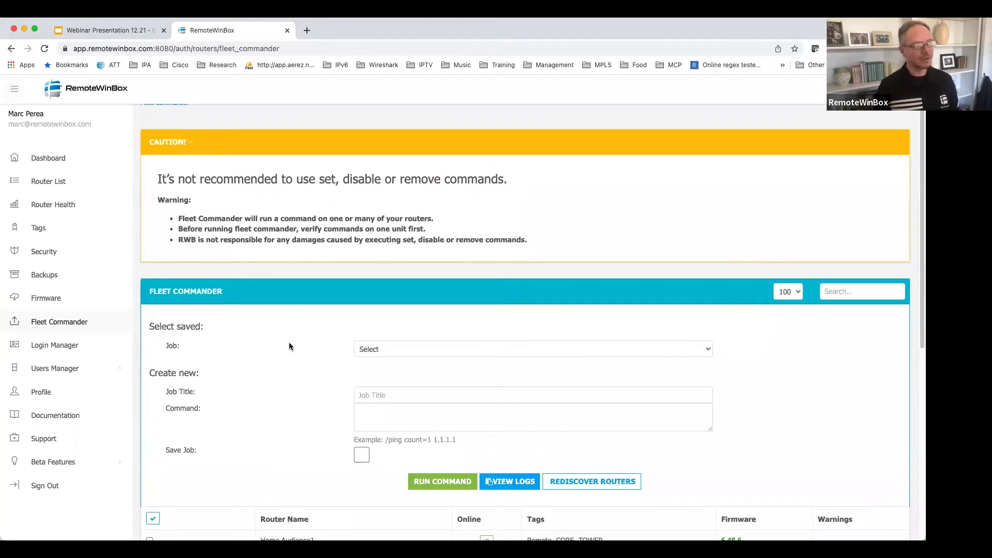
scroll(290, 342, down, 5)
click(423, 261)
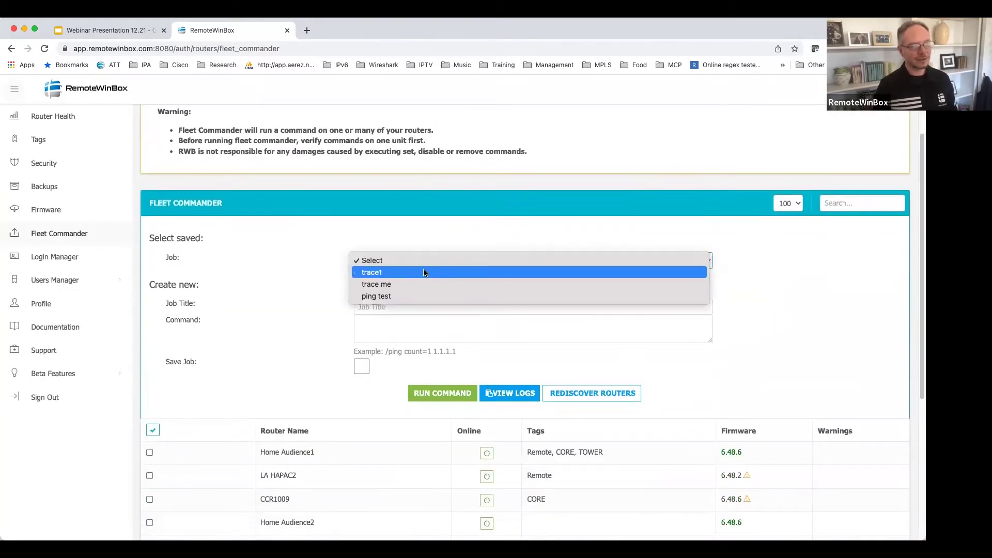
click(424, 272)
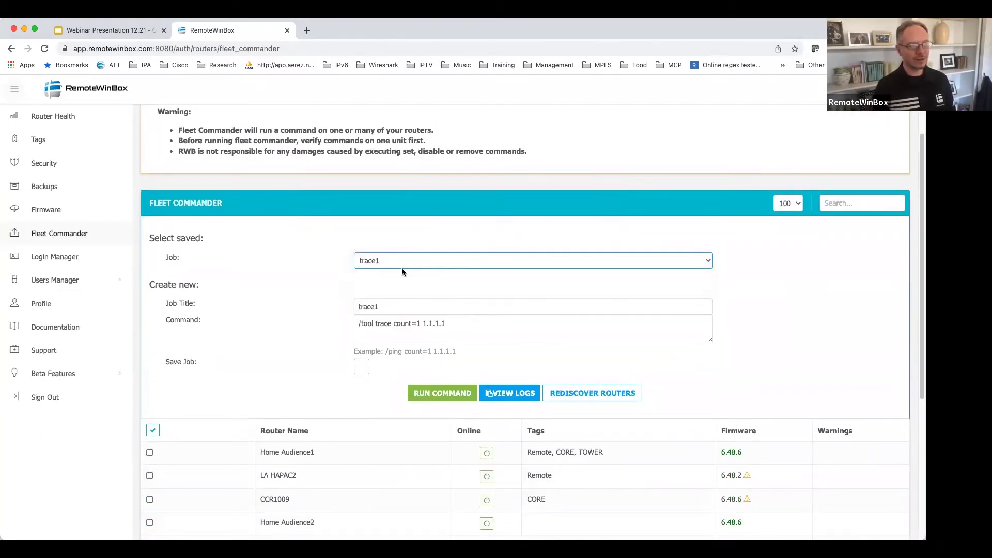
Filter the Fleet Commander router list by 'remote'.
scroll(303, 360, down, 2)
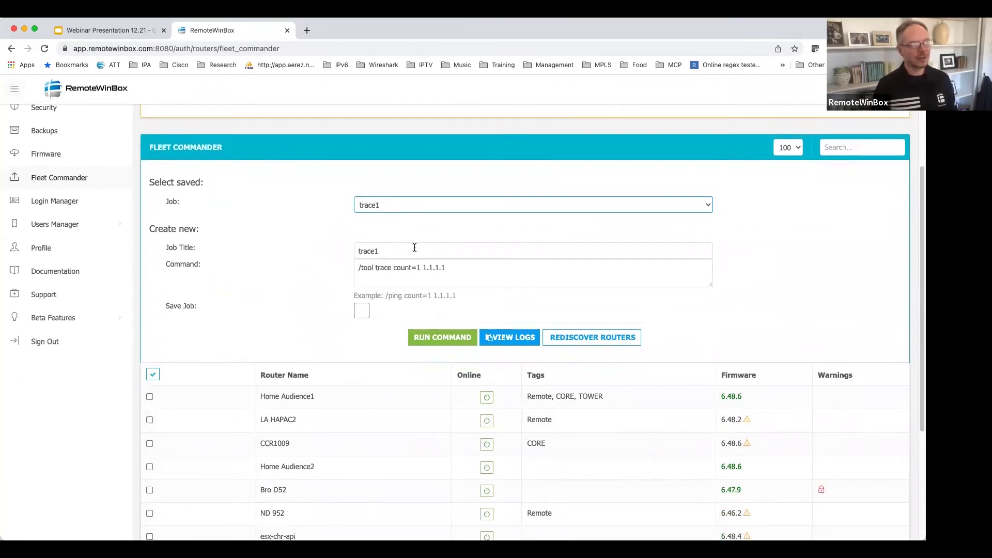
scroll(305, 248, down, 1)
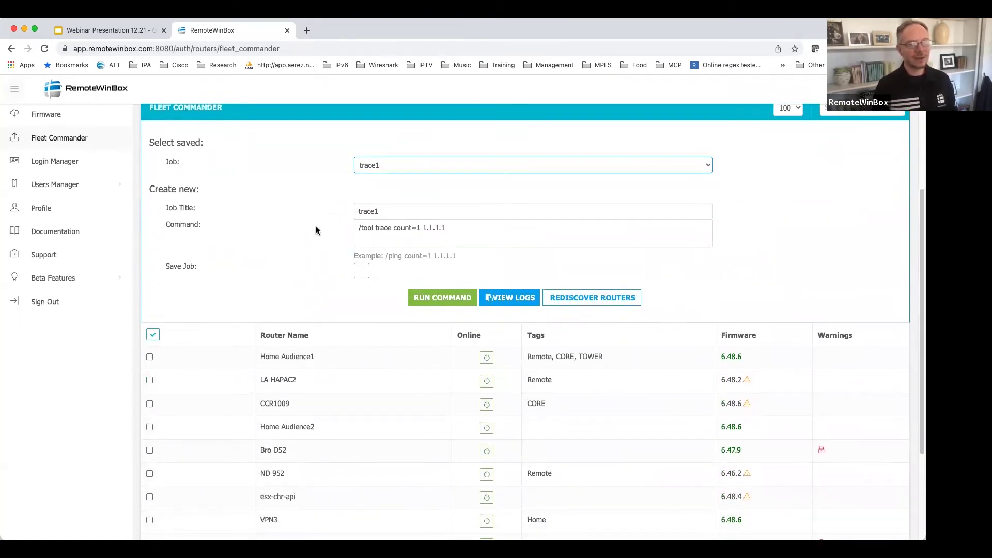
scroll(315, 228, up, 2)
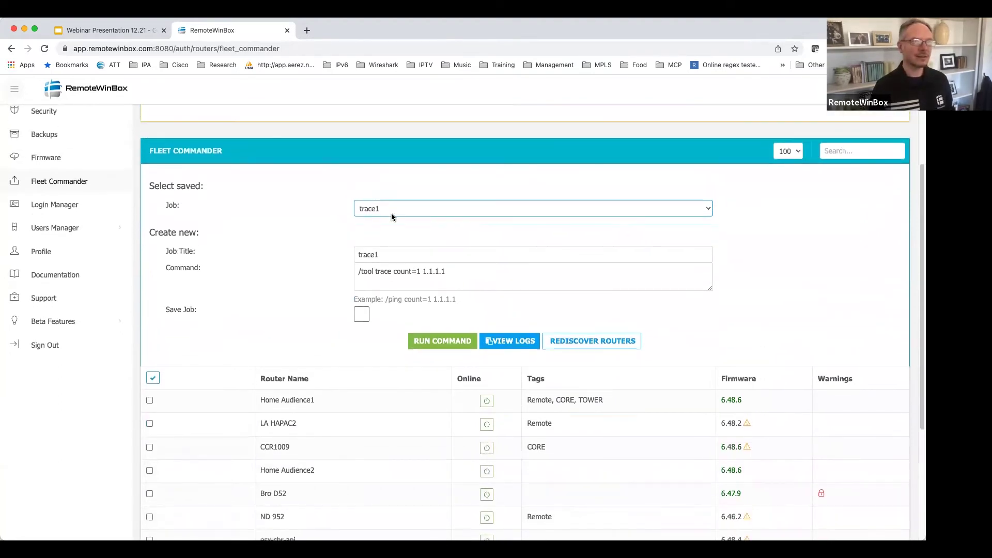
click(870, 148)
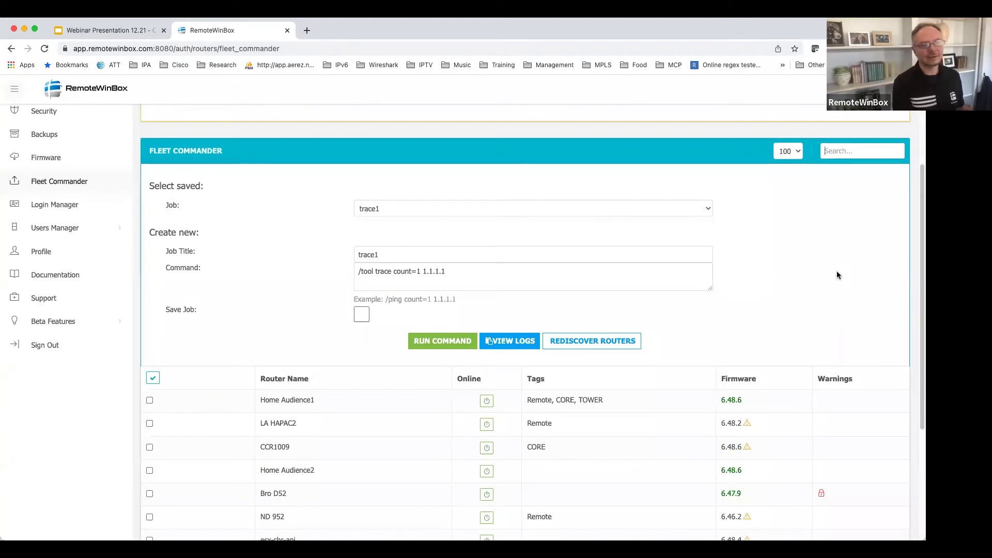
text(remote)
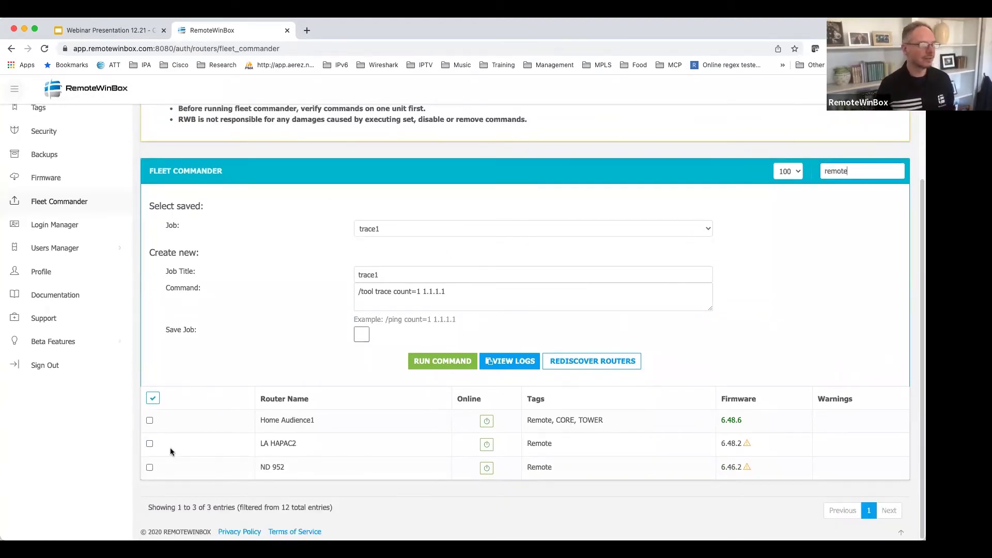
Select all three Remote routers and run trace1 on them, confirming the command.
click(153, 398)
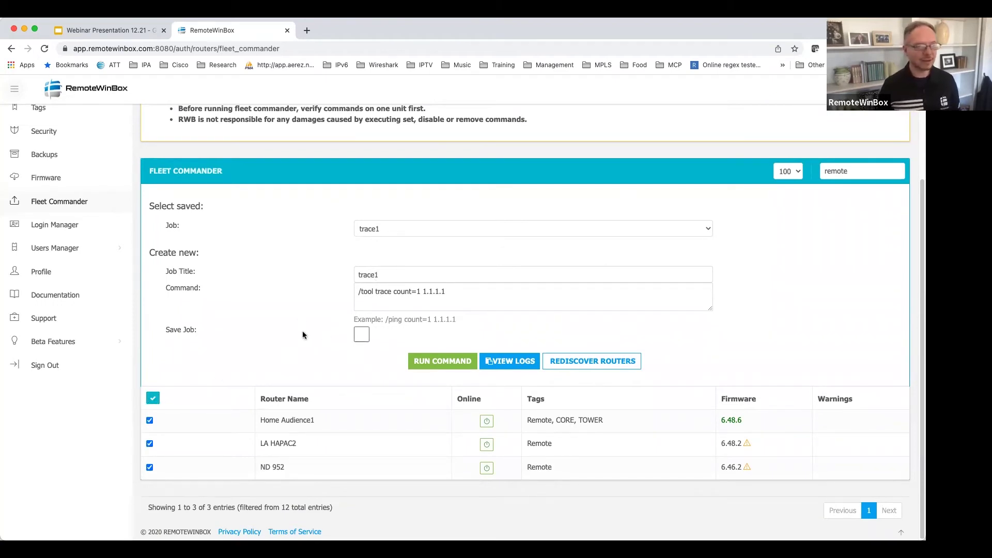
click(443, 357)
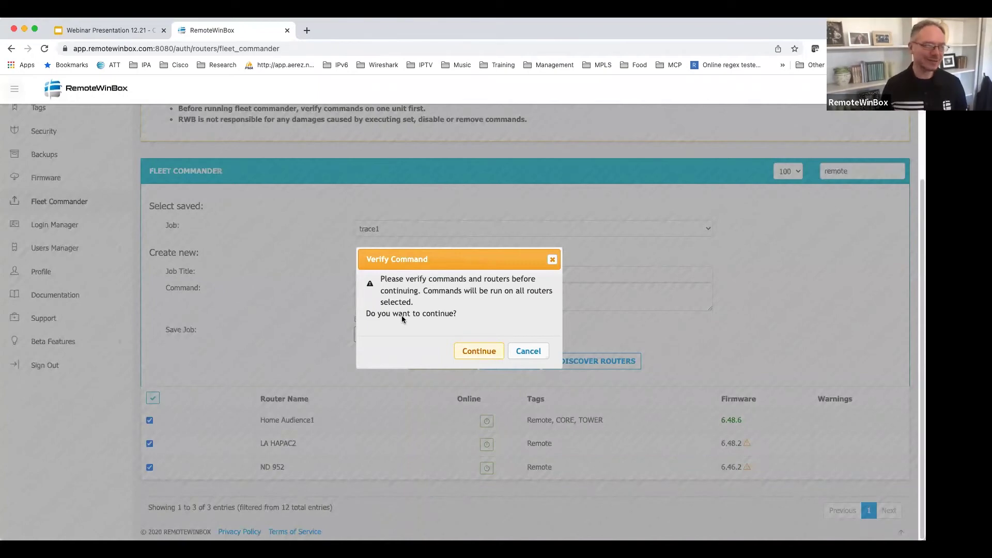
click(471, 353)
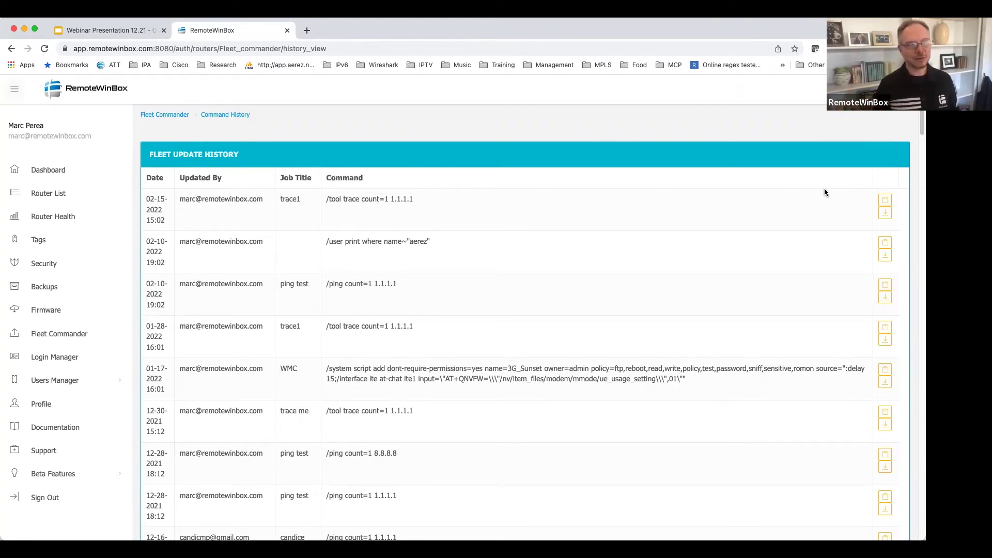
Open job 1244's Log View and scroll through each router's trace results.
click(886, 199)
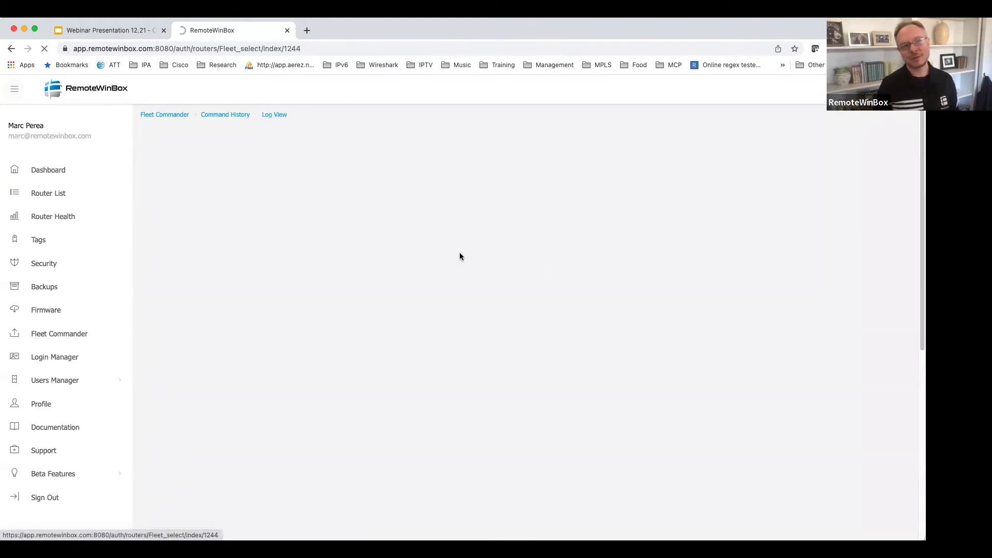
scroll(621, 257, down, 3)
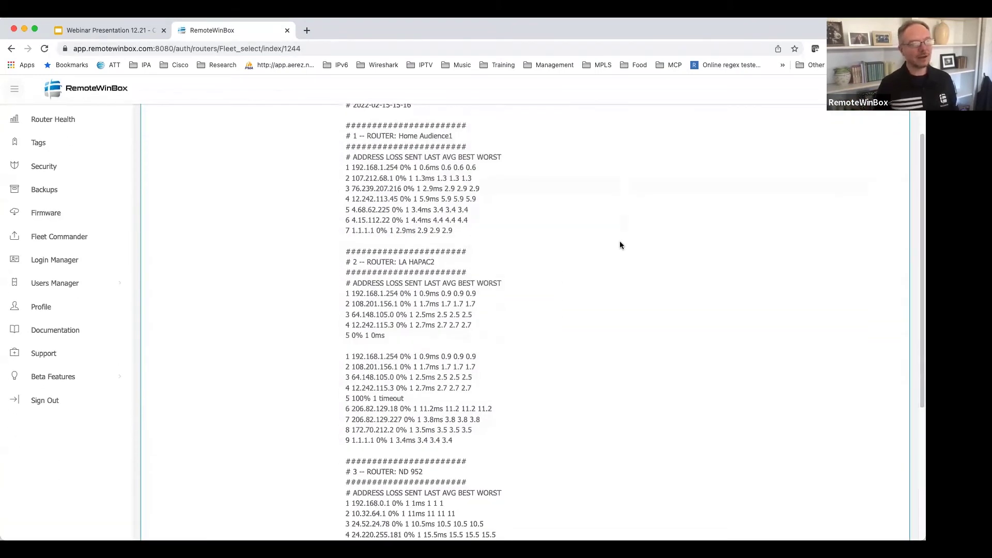
scroll(619, 241, up, 1)
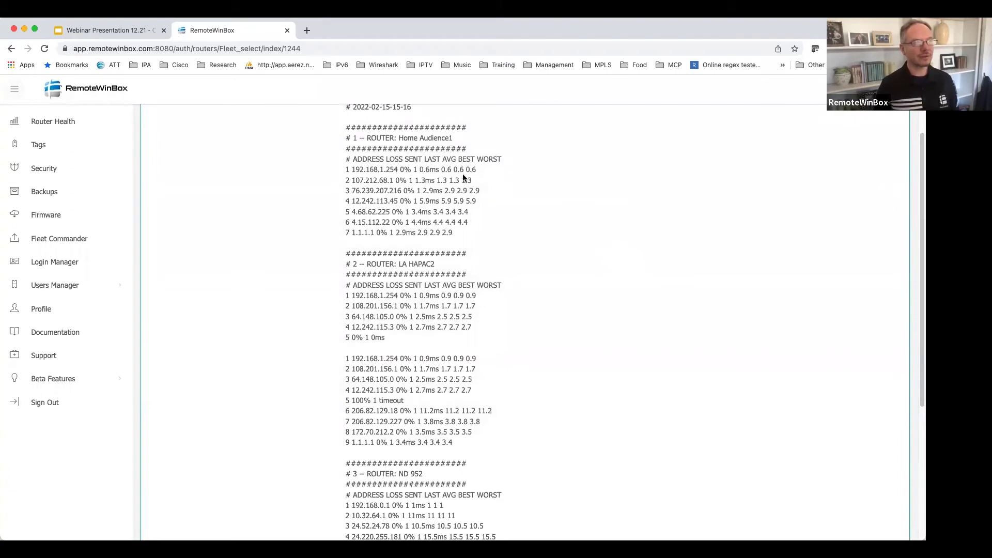
drag(463, 232, 353, 138)
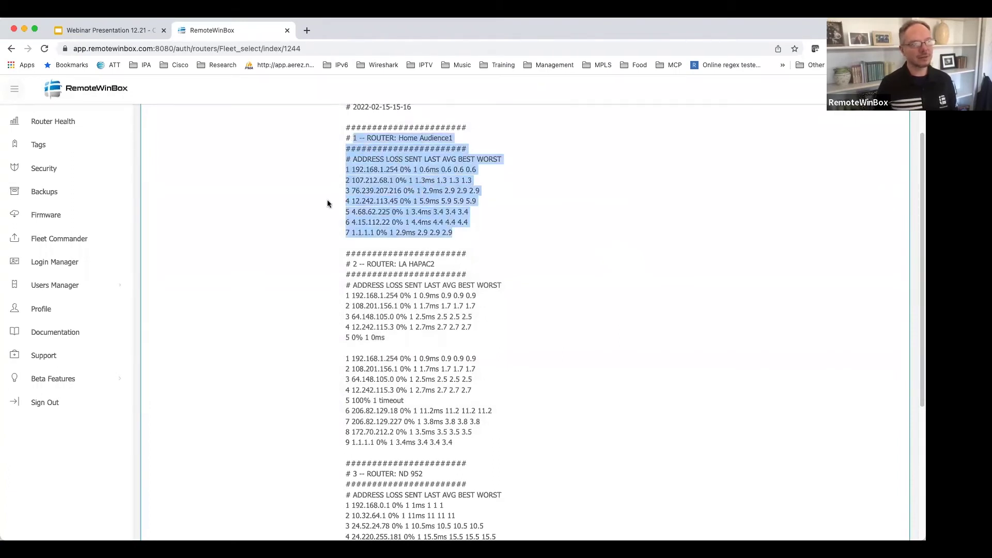
scroll(322, 218, down, 1)
scroll(322, 228, down, 3)
scroll(301, 236, down, 5)
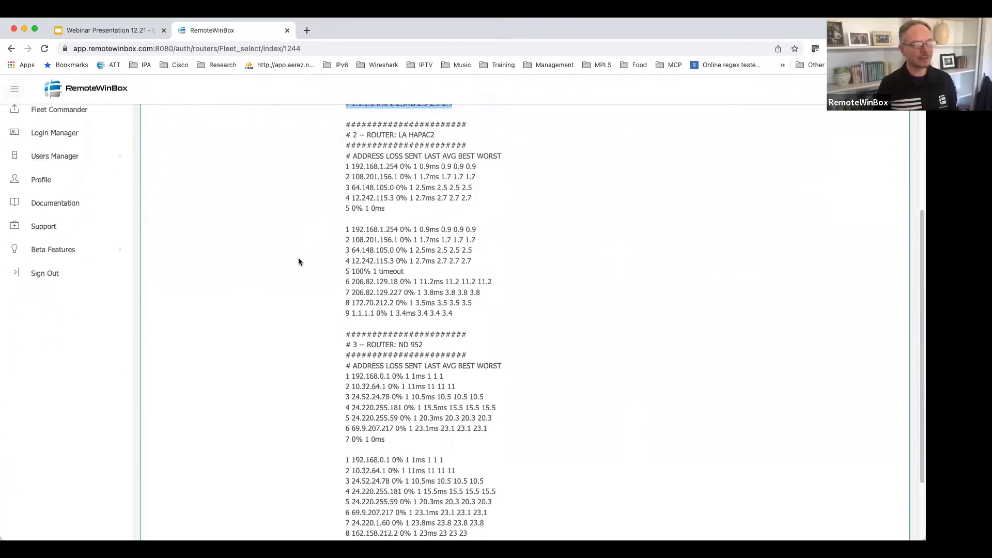
Highlight the finished line of job 1244, then go to the Login Manager.
scroll(318, 265, up, 10)
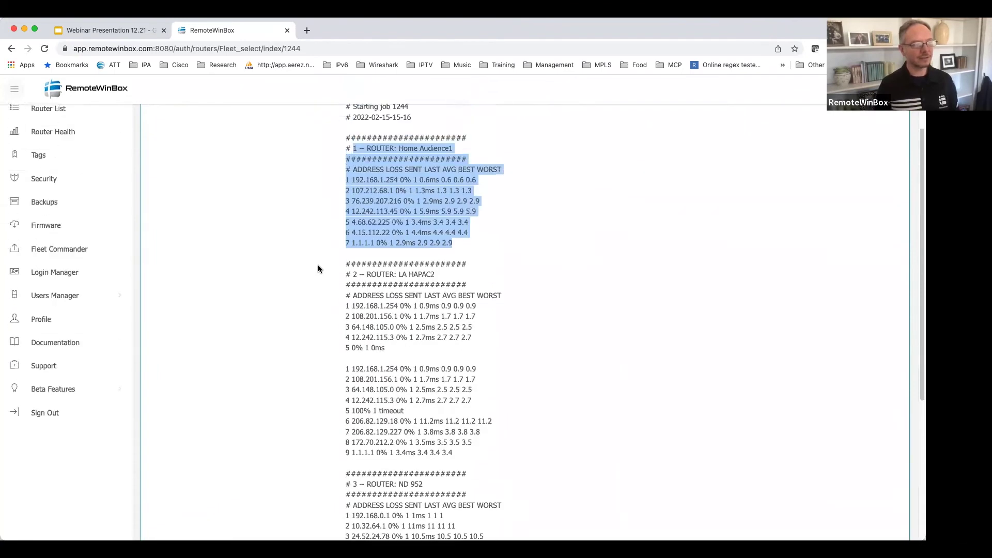
scroll(317, 264, down, 10)
mouse_move(346, 494)
mouse_down()
mouse_move(398, 494)
mouse_move(360, 483)
mouse_up()
scroll(245, 327, up, 10)
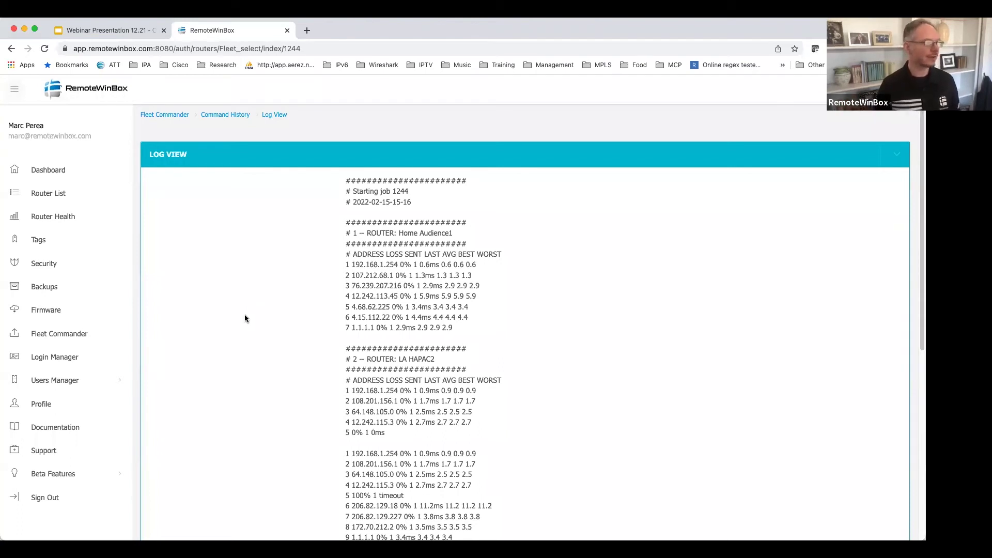
click(80, 358)
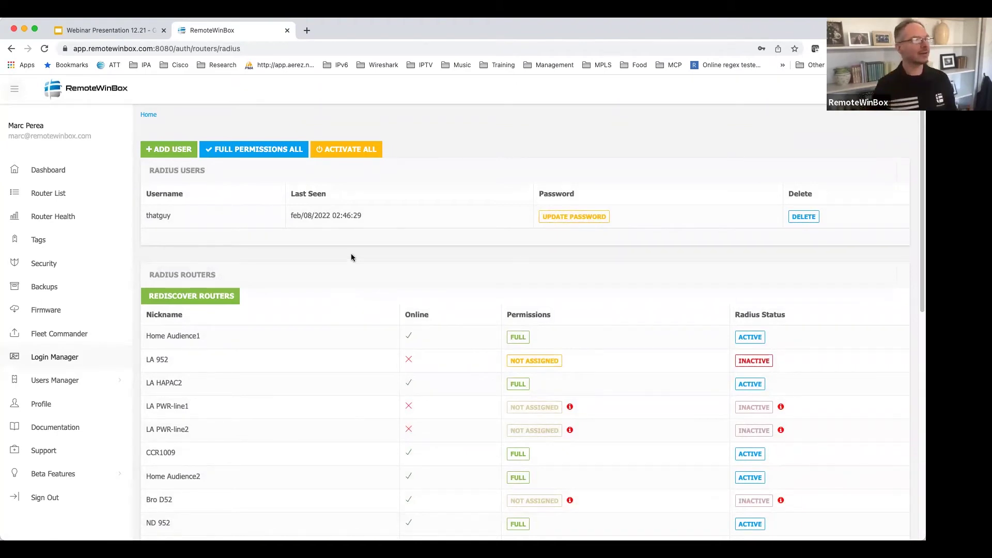
Add RADIUS user testuser1 with its own test password and save it.
click(181, 147)
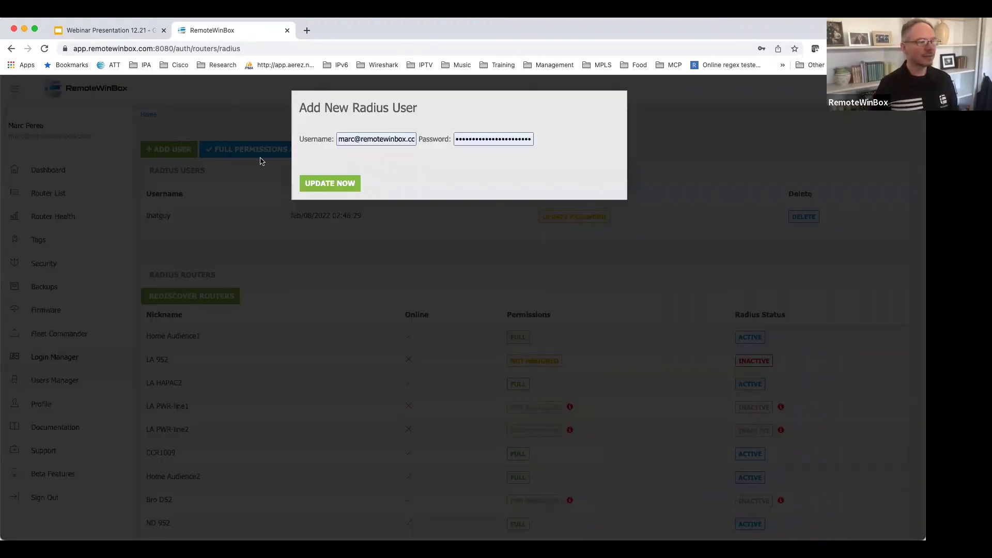
click(370, 140)
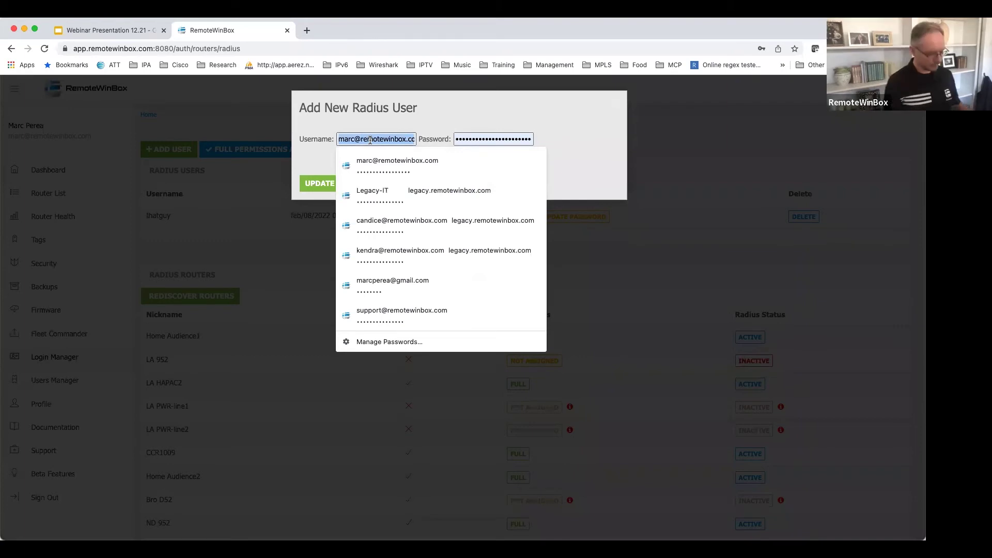
text(testuser1)
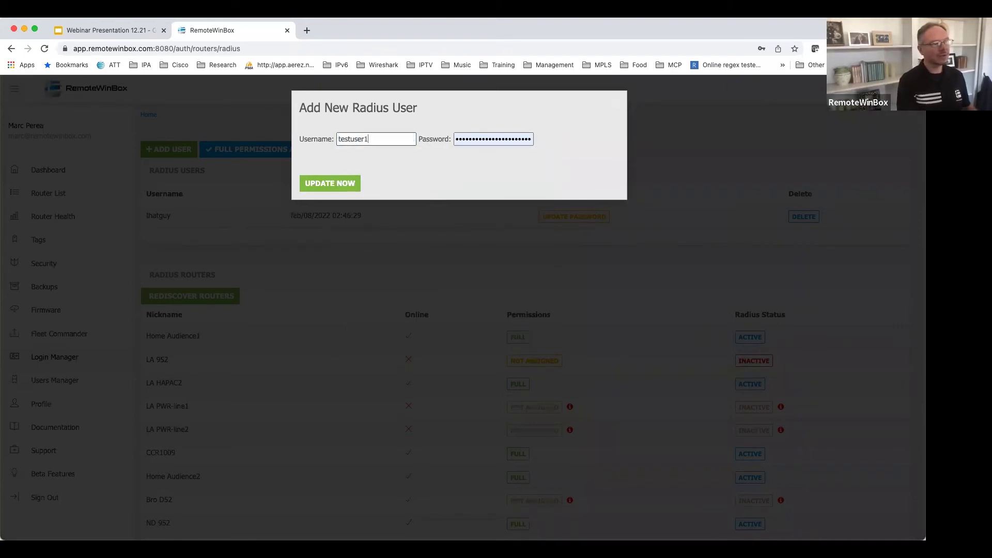
click(466, 141)
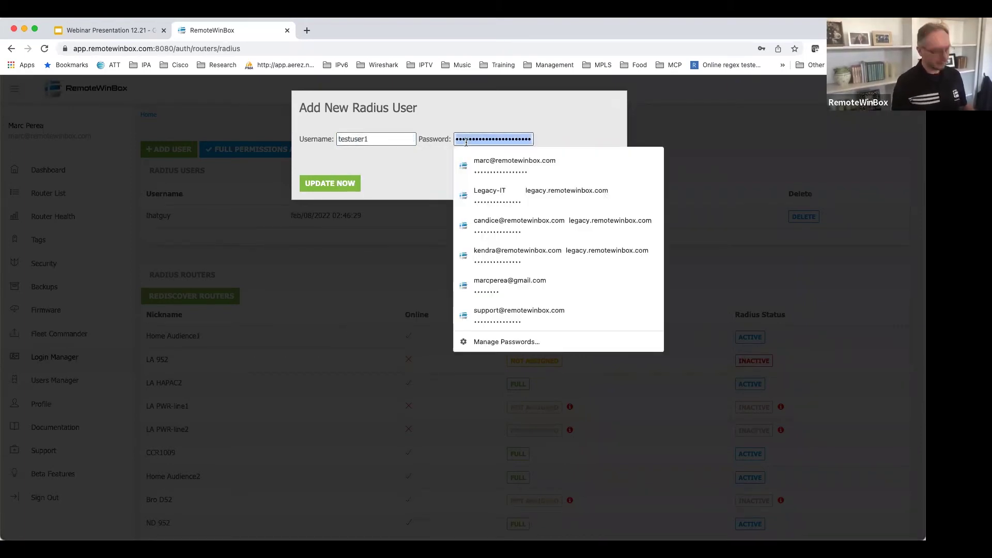
text(test123)
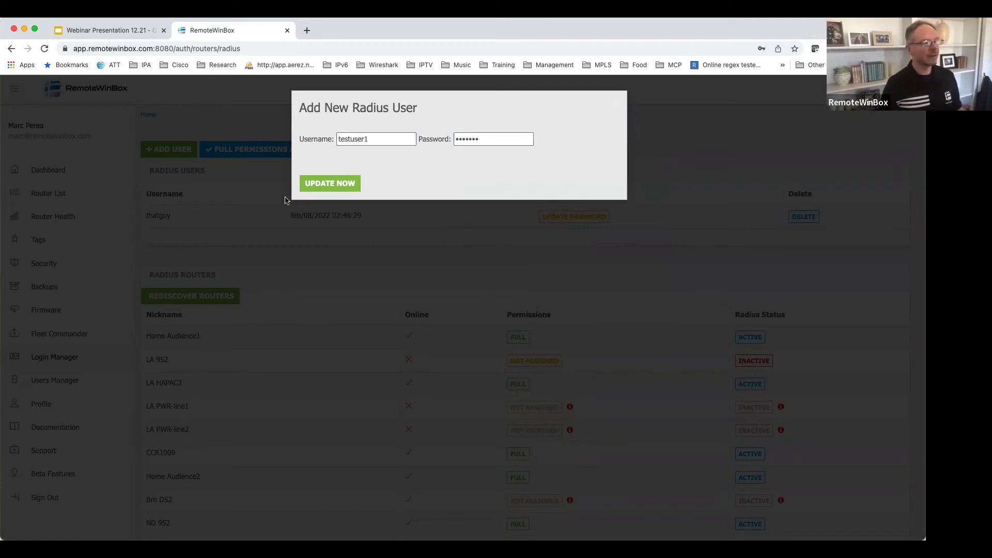
click(321, 185)
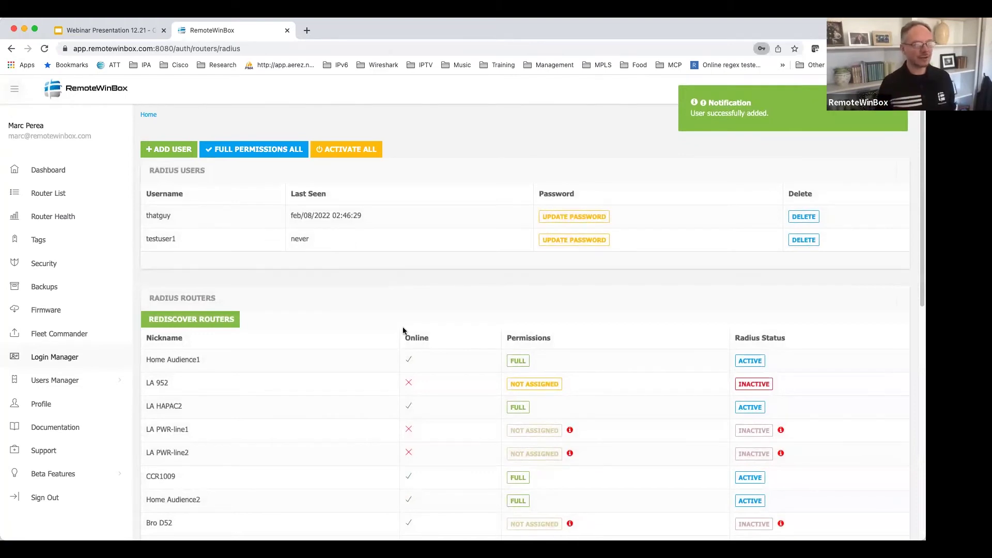
scroll(406, 327, down, 5)
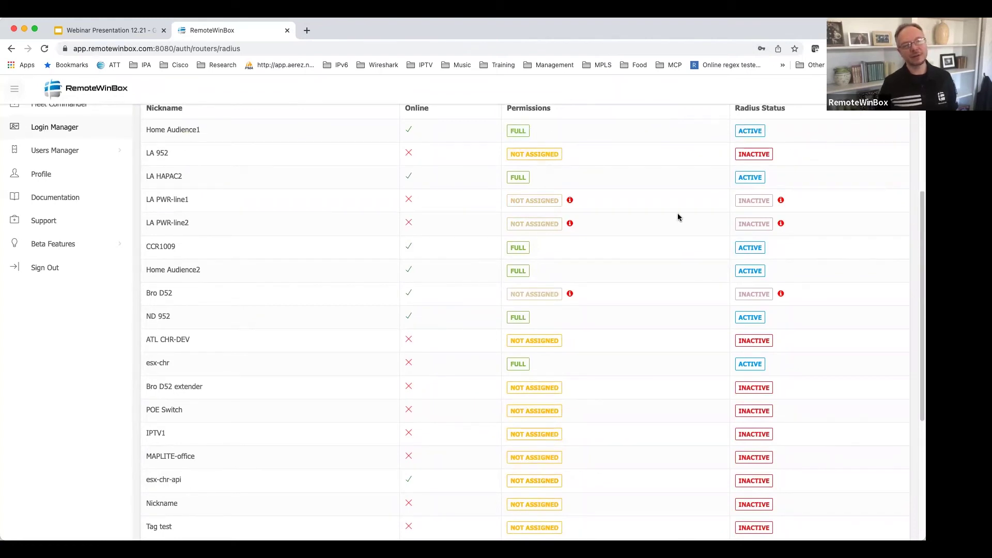
Toggle Home Audience1's RADIUS status and permissions off and back on.
scroll(663, 263, up, 3)
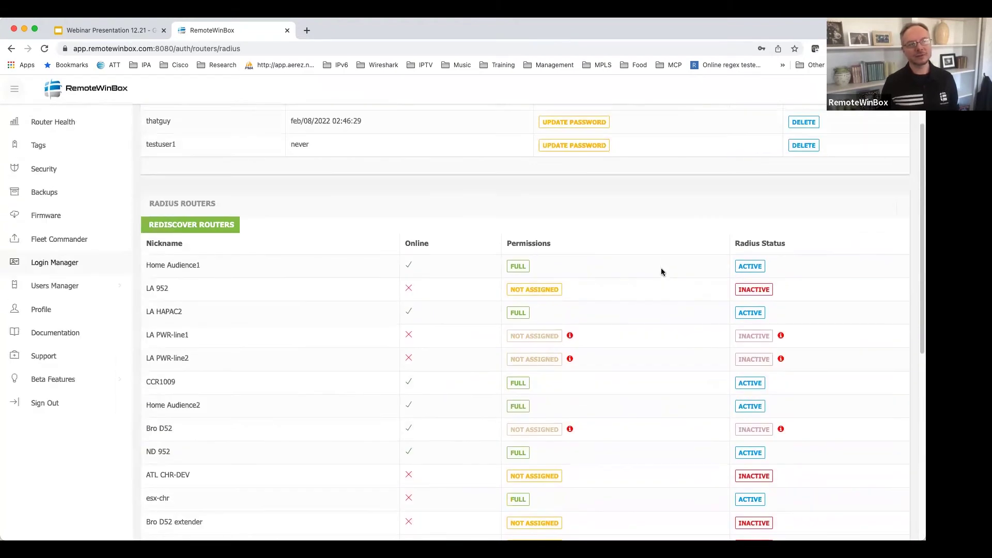
click(736, 267)
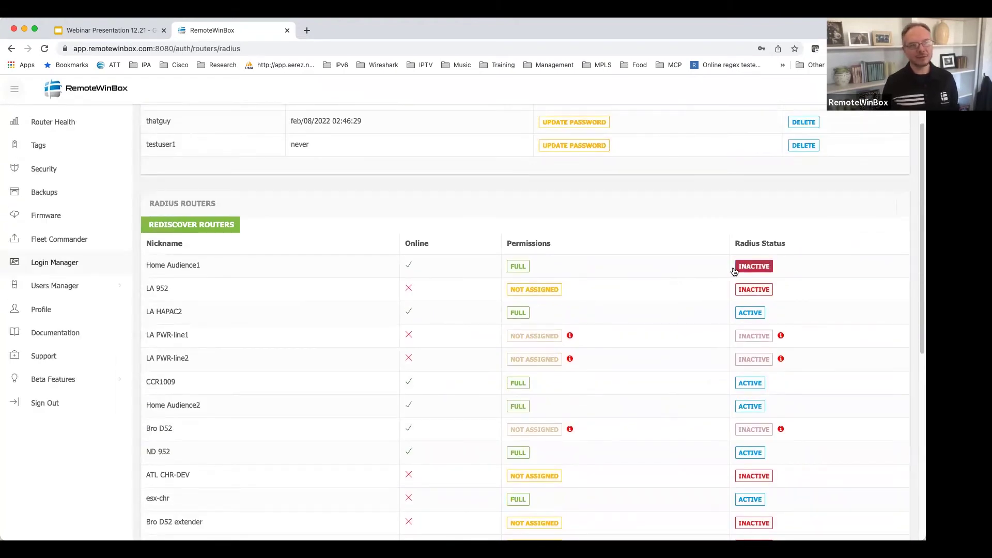
click(736, 268)
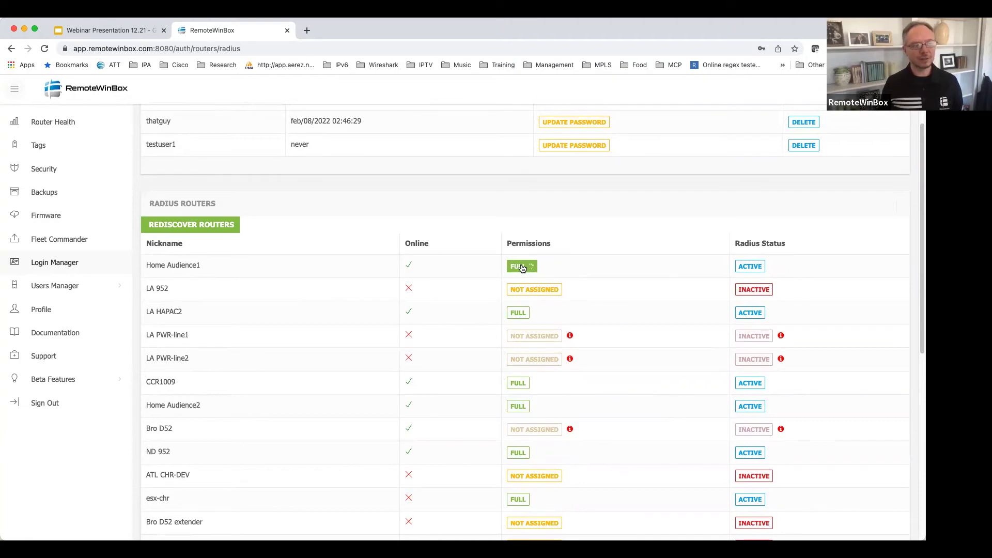
click(521, 267)
click(522, 267)
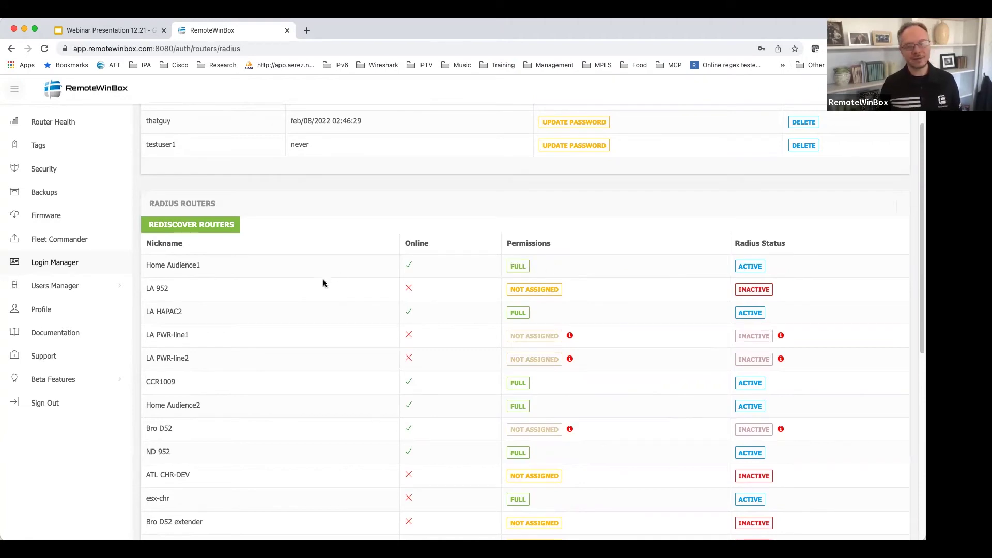
Expand the Users Manager options in the sidebar.
scroll(282, 315, up, 2)
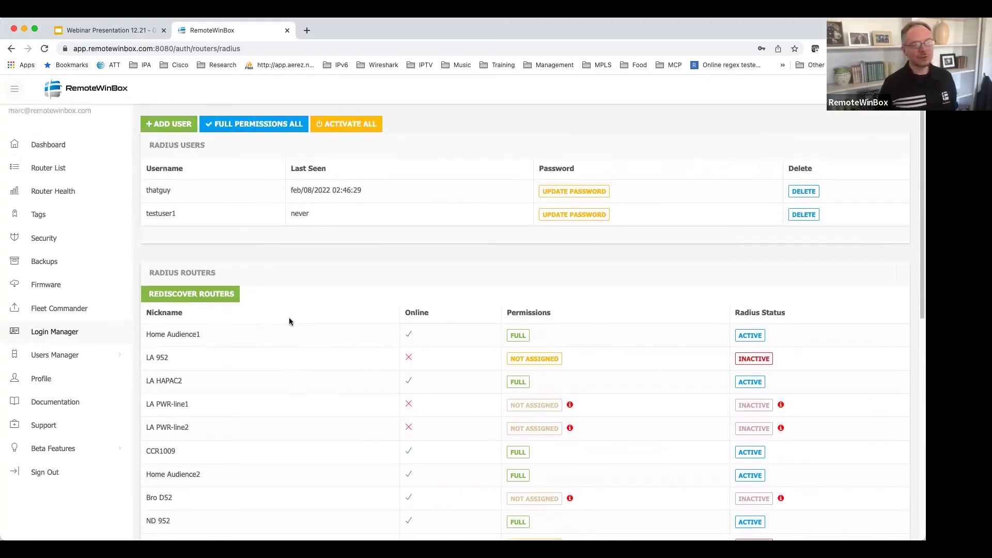
scroll(290, 320, down, 6)
scroll(290, 320, down, 3)
scroll(291, 320, up, 10)
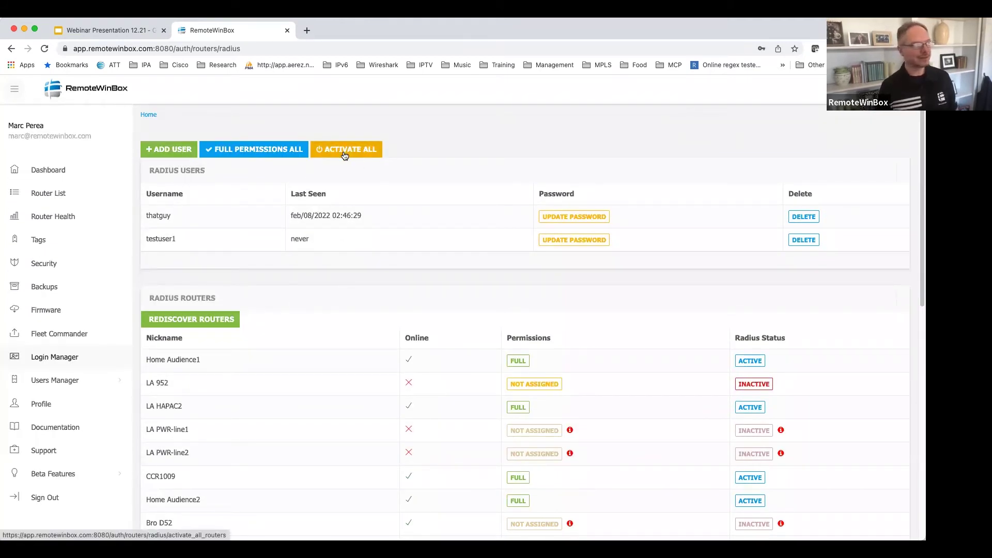
click(79, 382)
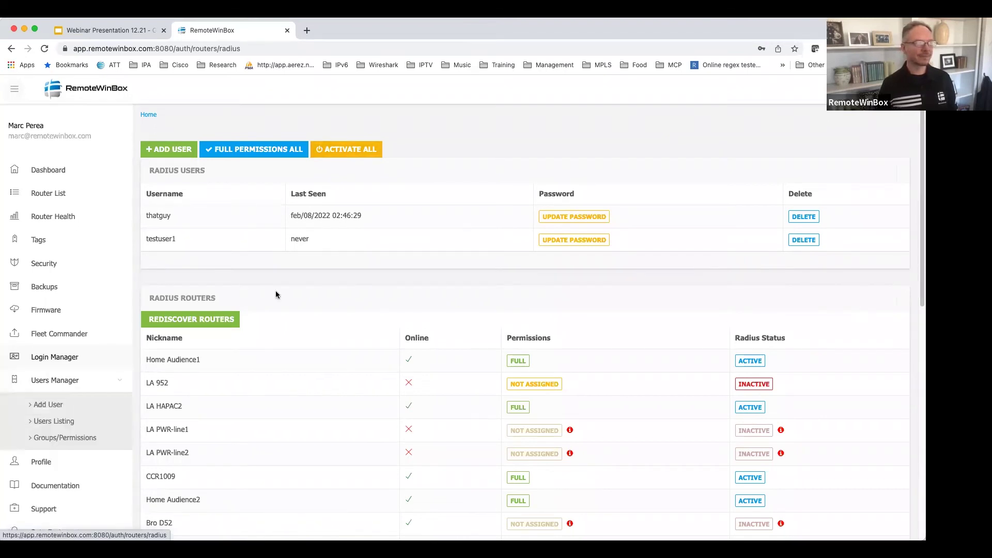
Open Groups/Permissions under Users Manager and highlight the Technician and Engineer group permissions.
click(76, 435)
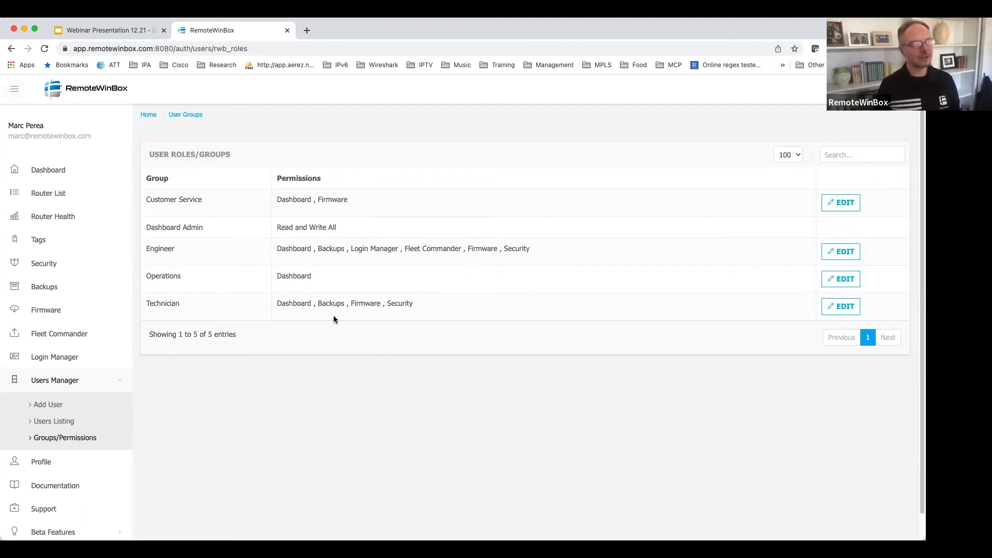
drag(282, 303, 401, 304)
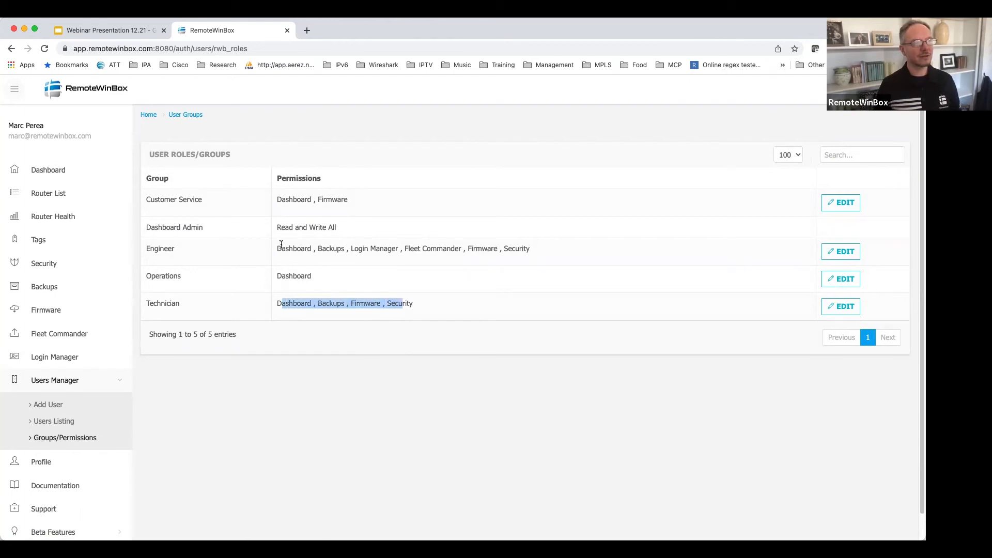
drag(282, 249, 533, 247)
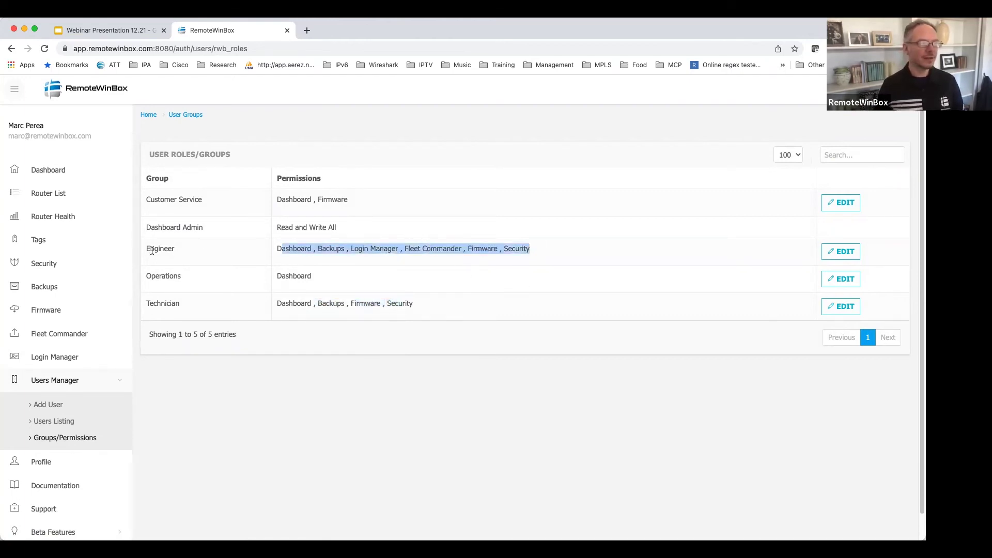
Highlight Fleet Commander and the Customer Service permissions, then return to the webinar presentation.
drag(401, 249, 474, 250)
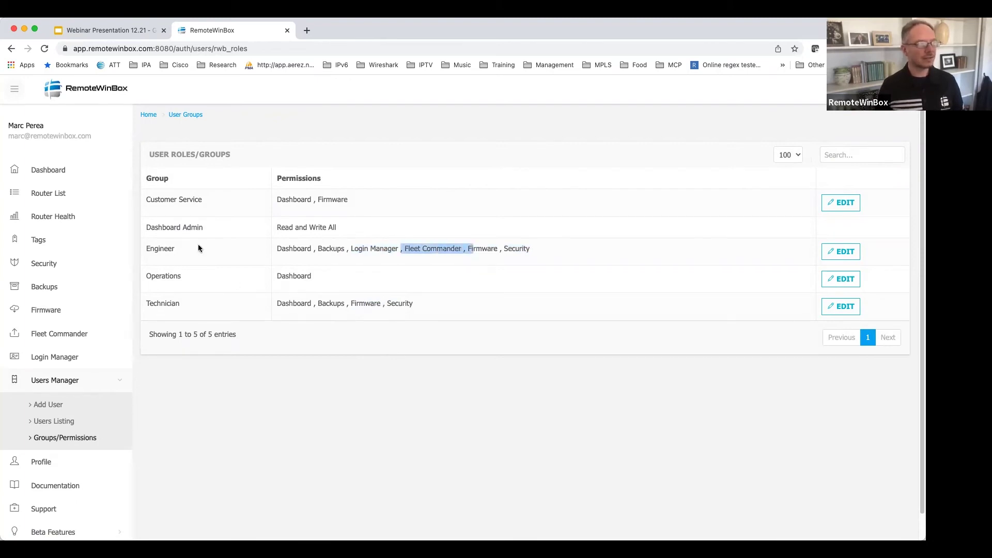
drag(283, 200, 333, 217)
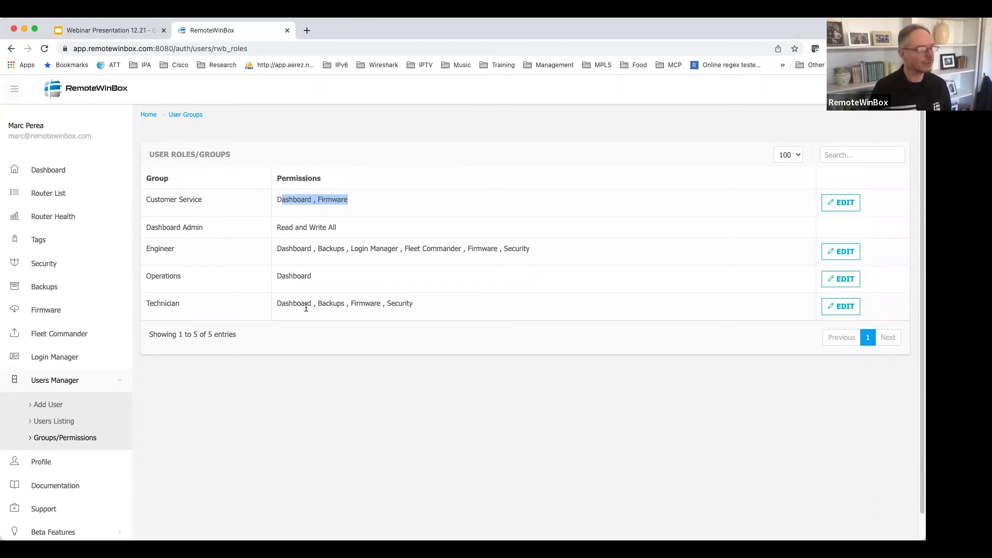
scroll(266, 371, down, 1)
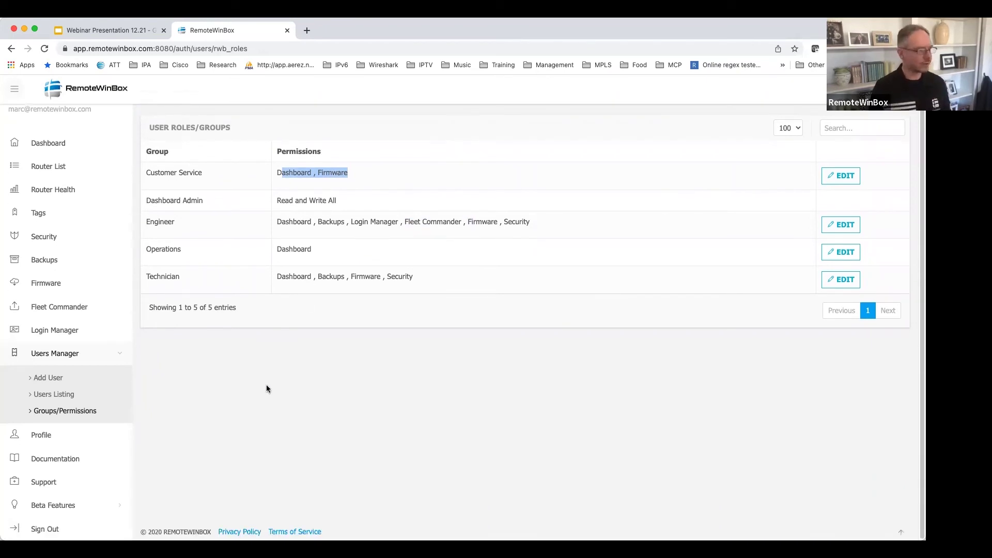
key(ctrl+shift+Tab)
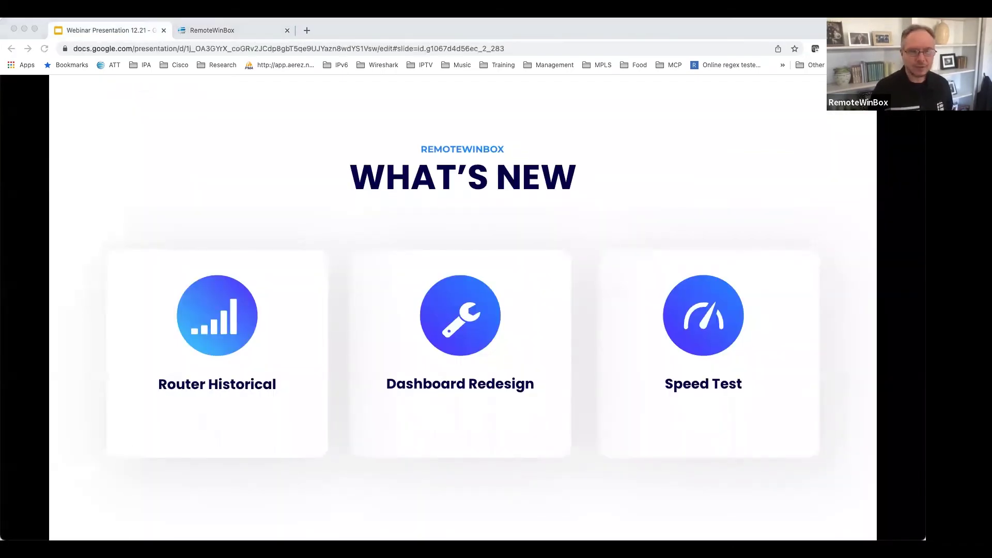
Advance the slides to the Get In Touch contact slide.
key(Right)
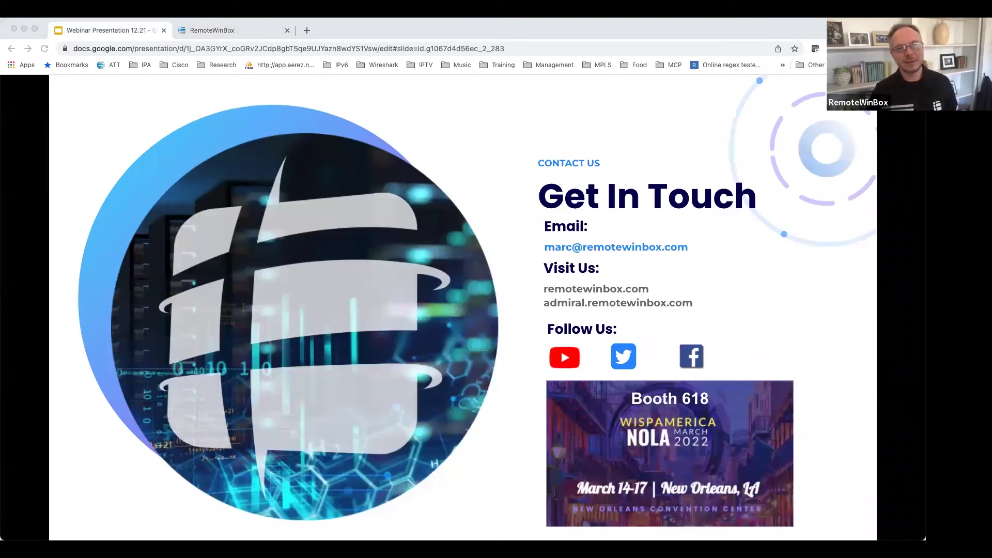